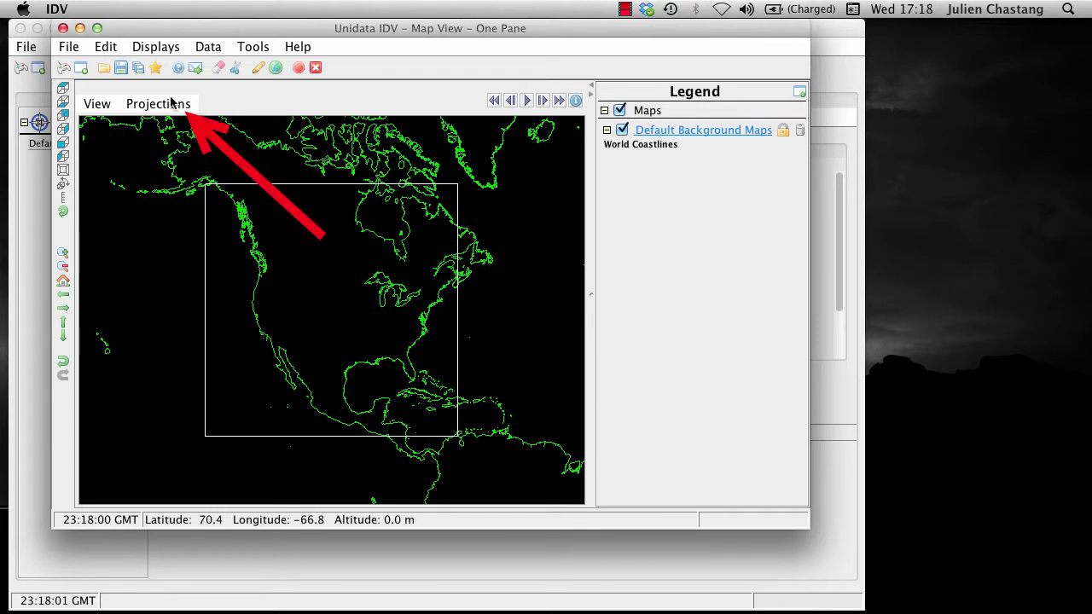
- Re-project the map view to the predefined Asia projection
click(174, 105)
mouse_move(168, 126)
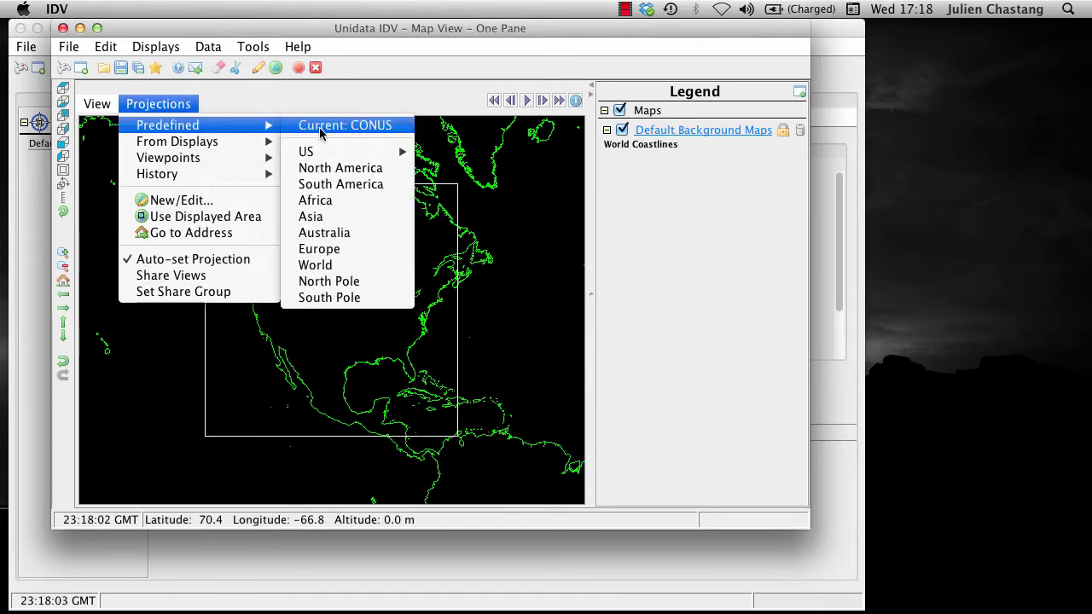
click(324, 217)
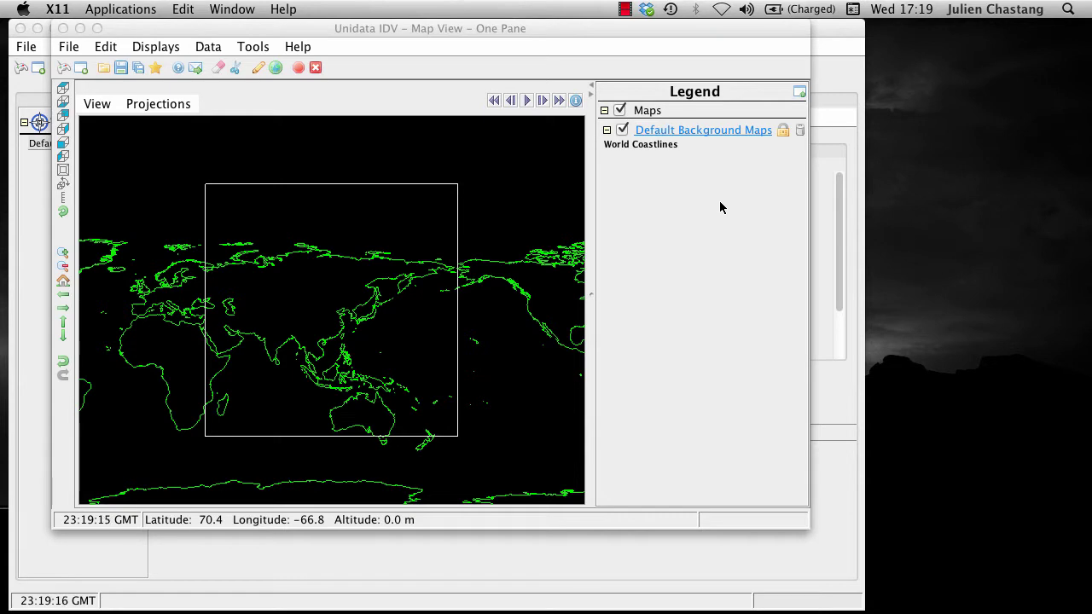
- In the Dashboard catalogs, select Latest NCEP GFS Global 1.0 degree under NCEP Model Data > GFS > GFS-Global onedeg
click(816, 267)
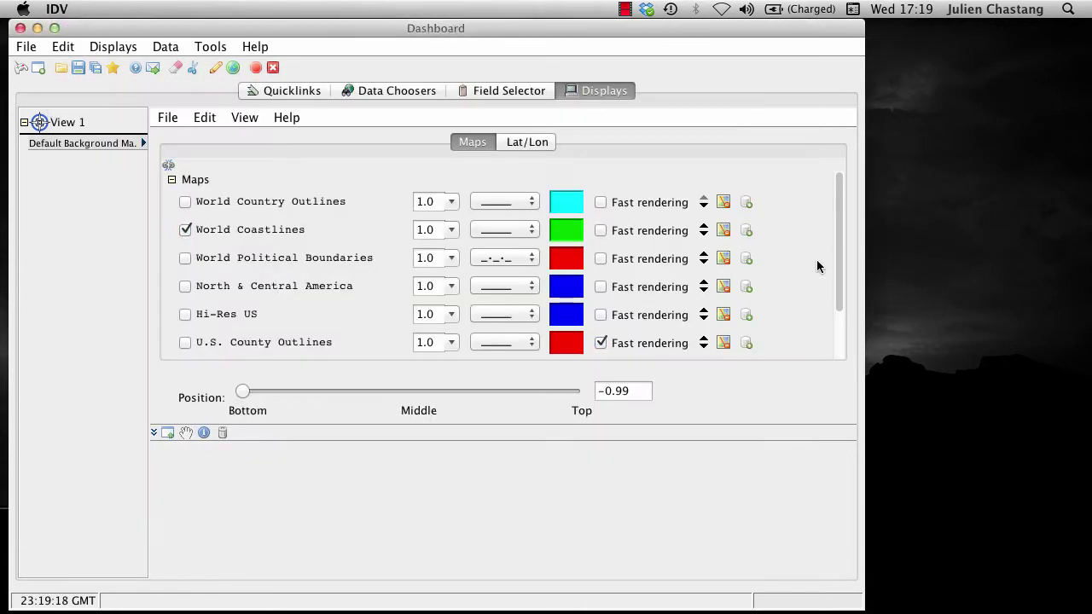
click(422, 94)
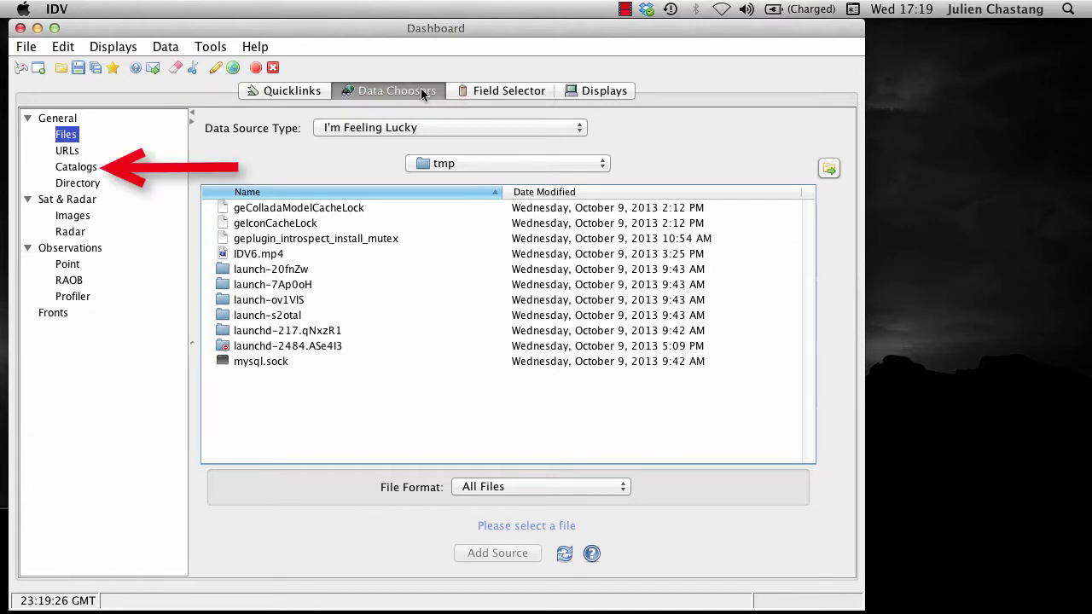
click(96, 169)
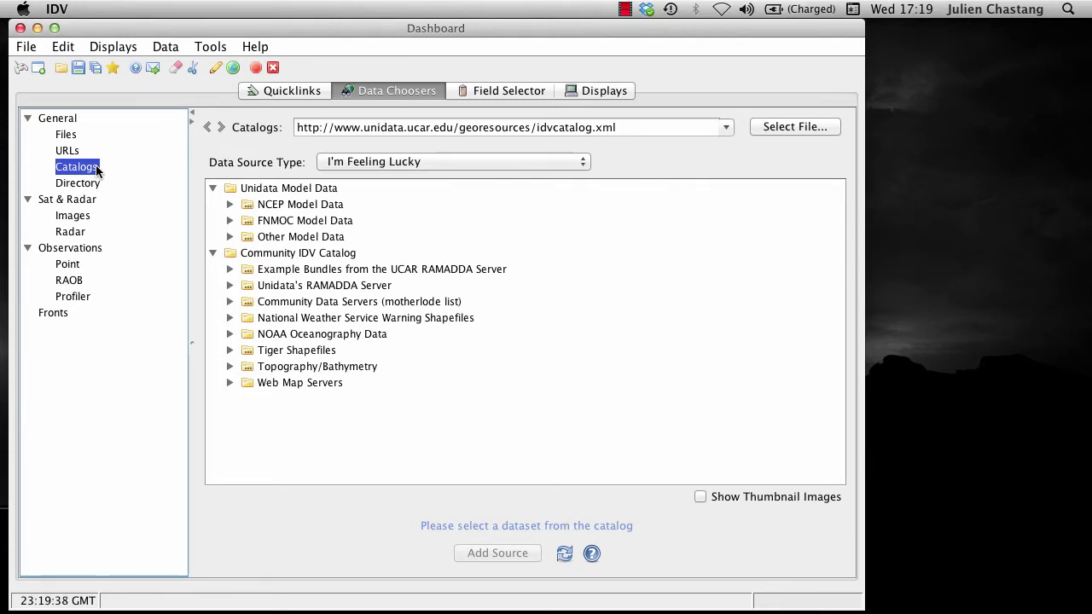
click(229, 205)
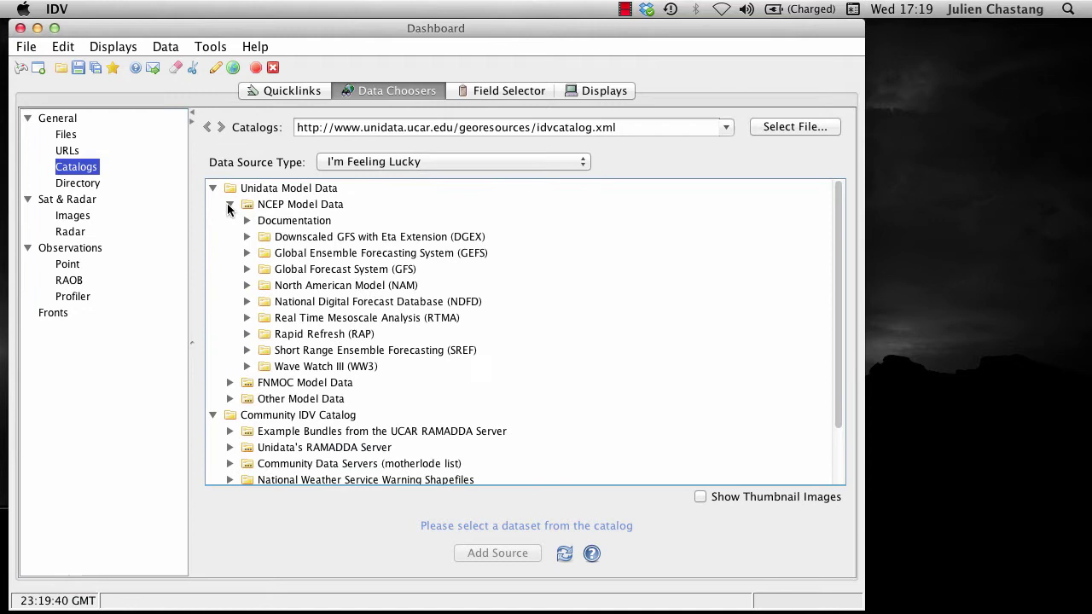
click(247, 270)
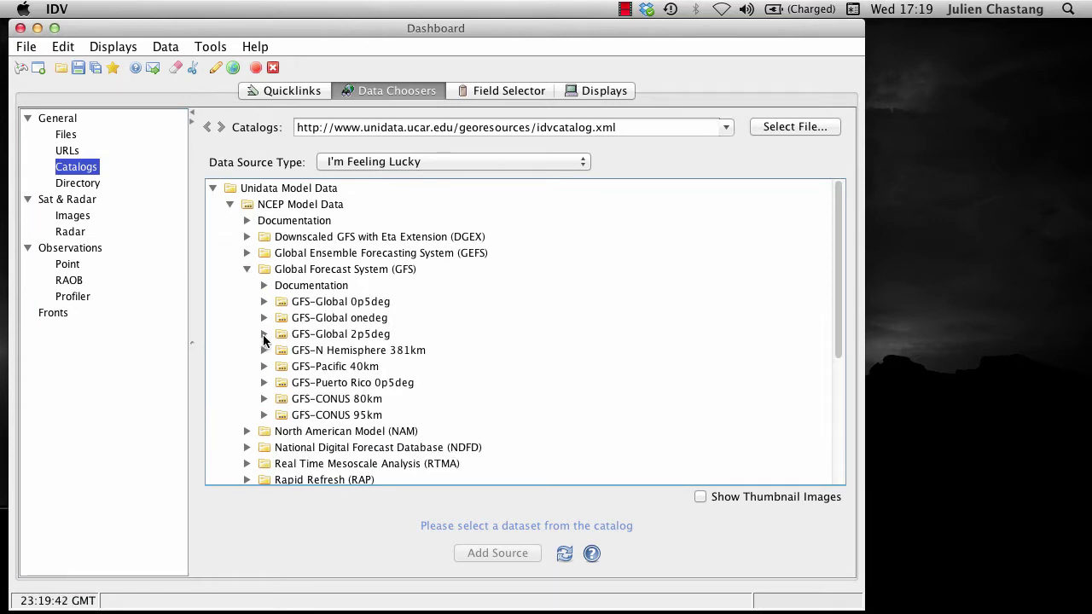
click(264, 318)
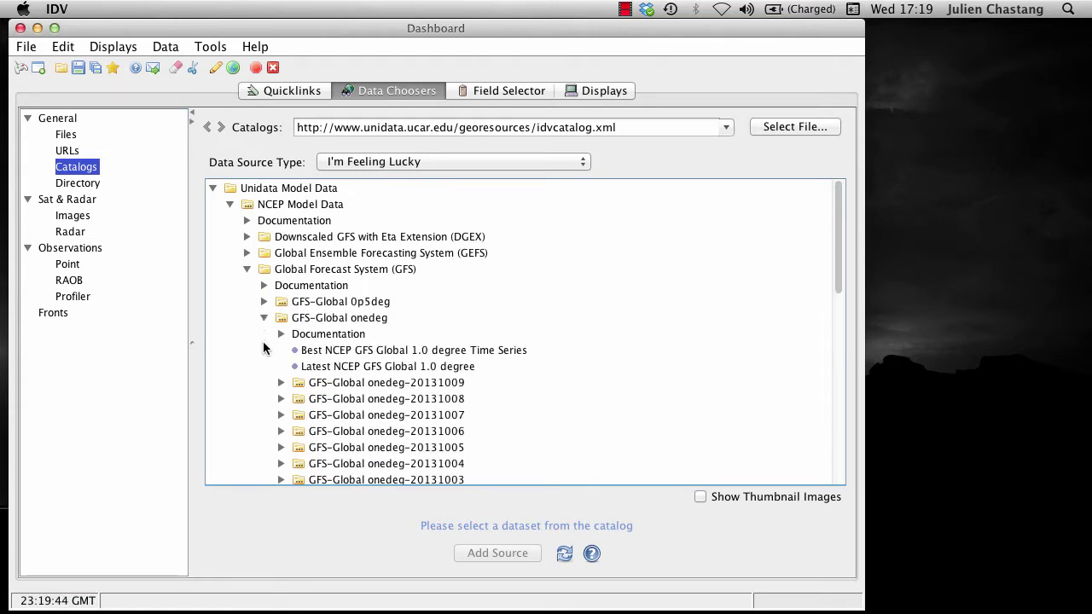
click(316, 368)
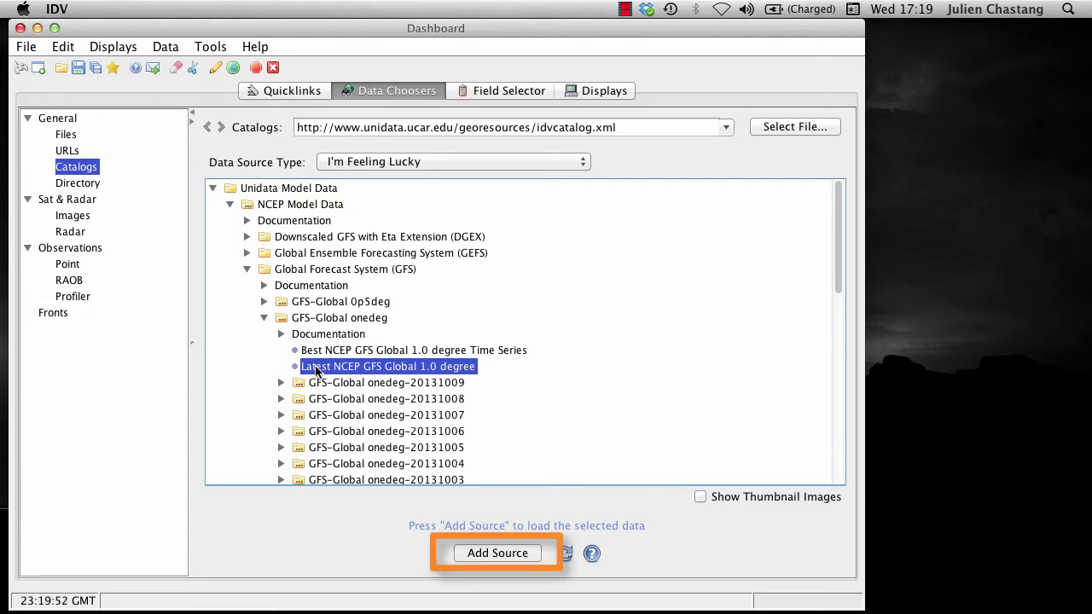
- Add the Latest NCEP GFS Global 1.0 degree data source and open its Properties
click(480, 554)
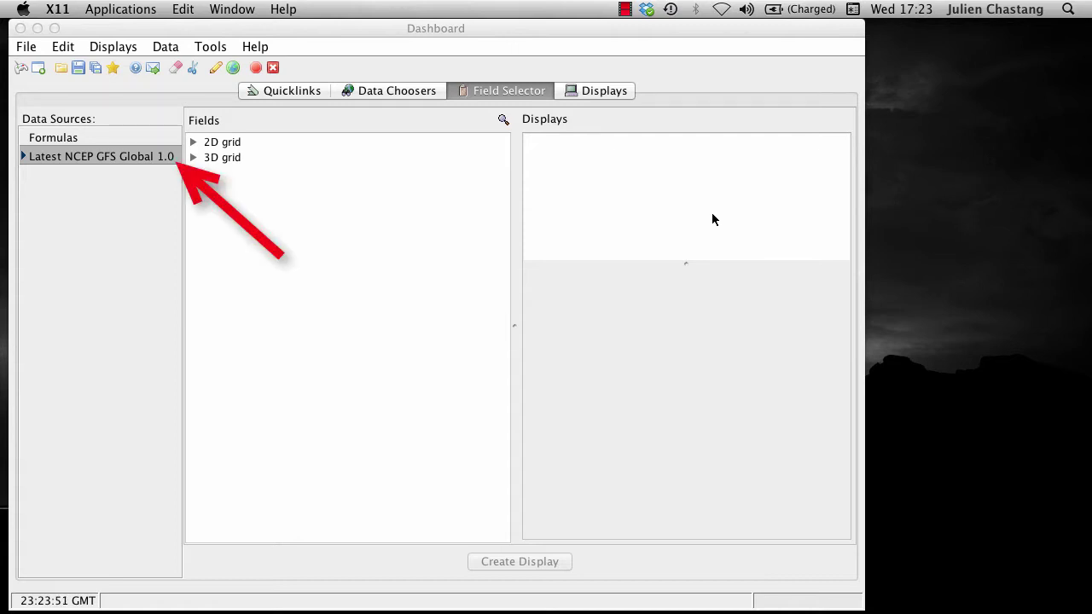
right_click(168, 155)
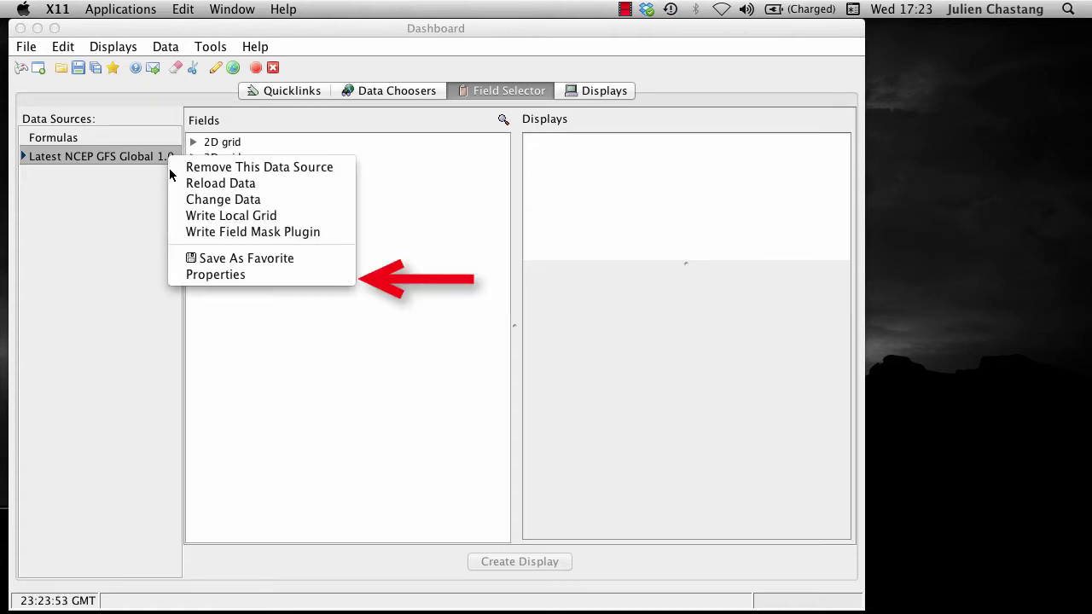
click(192, 273)
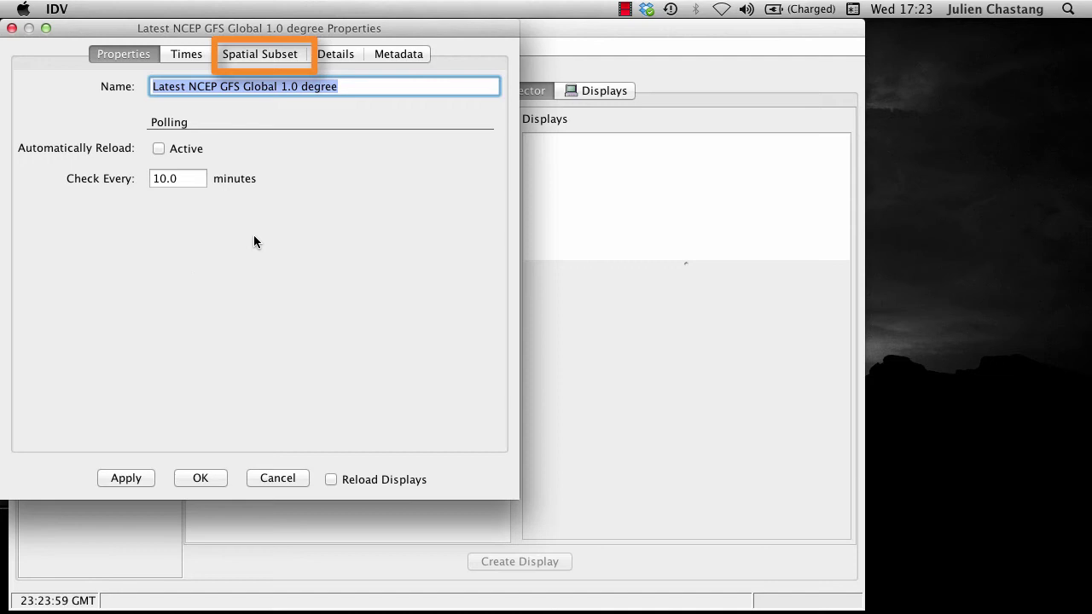
- Outline the Bay of Bengal on the Spatial Subset map and set latitude bounds 30 north, 0 south
click(282, 55)
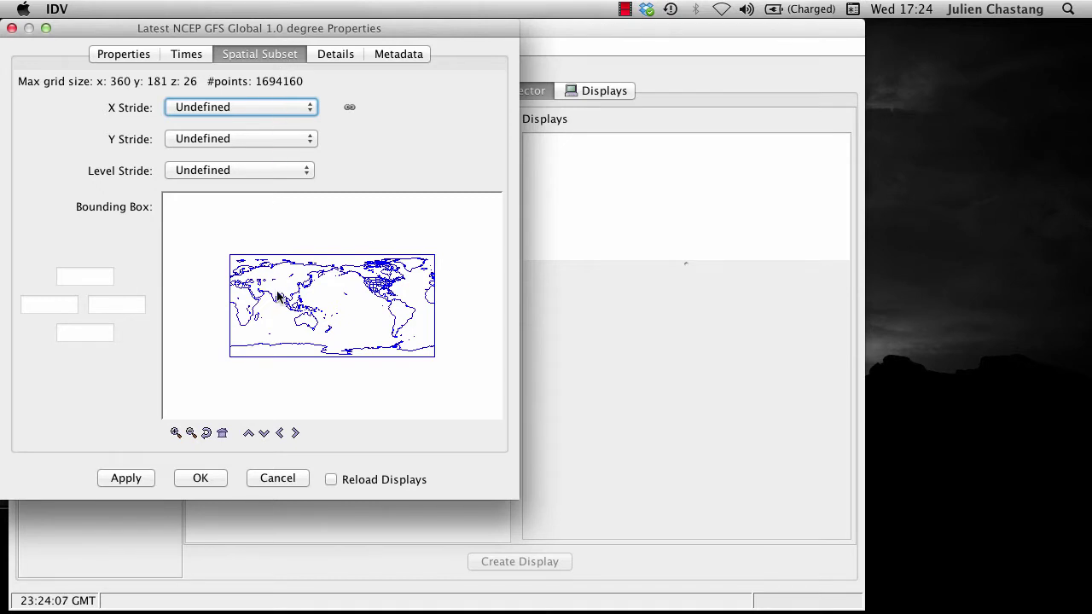
drag(271, 288, 291, 307)
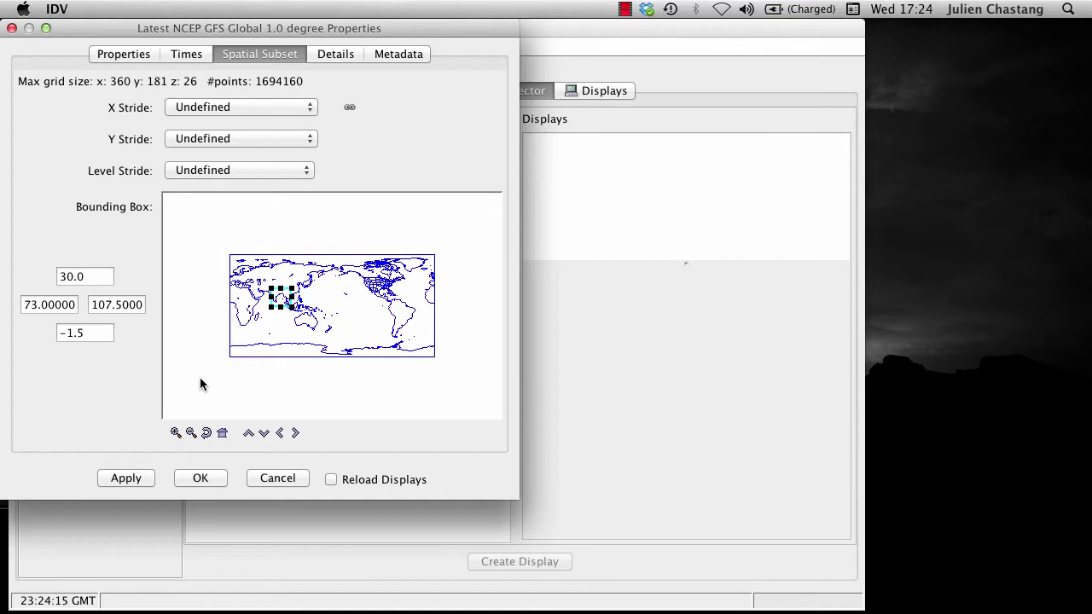
double_click(85, 278)
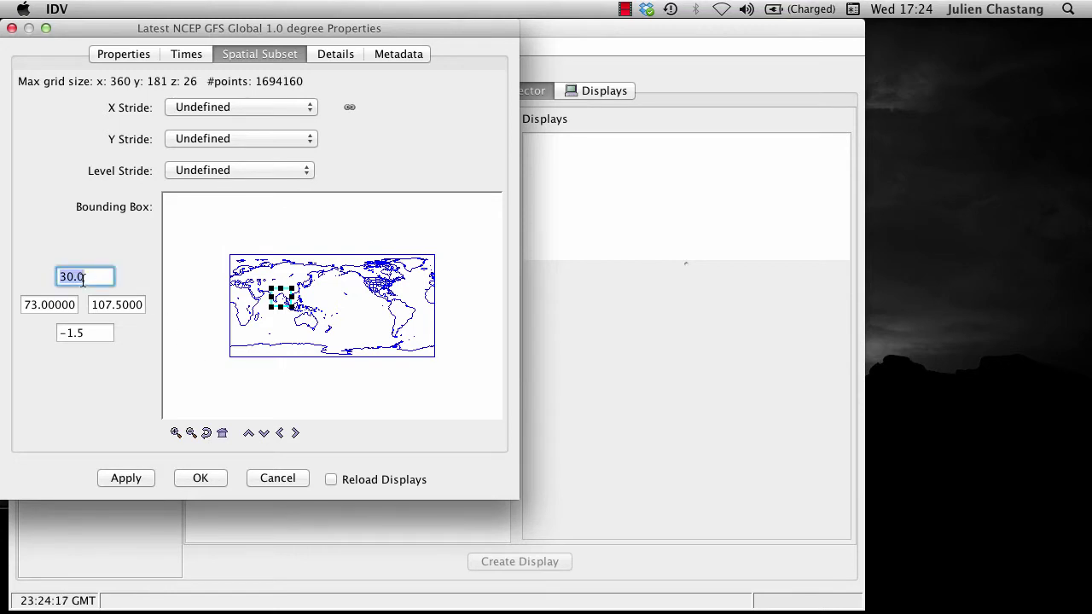
text(30)
click(81, 333)
double_click(81, 333)
text(0)
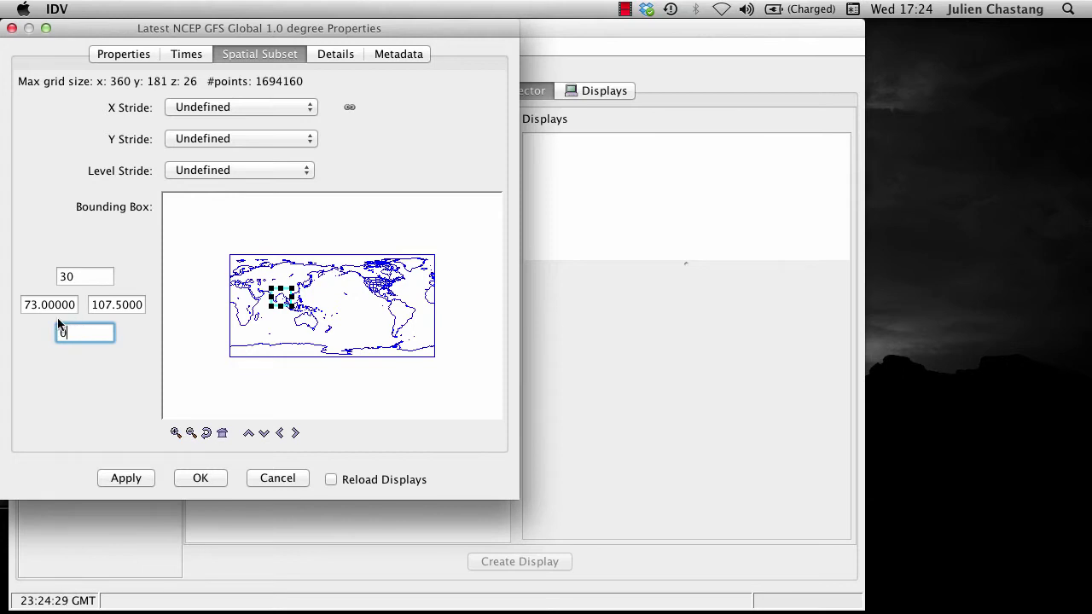
- Set the subset longitude bounds to 70 west and 100 east
click(58, 305)
double_click(58, 305)
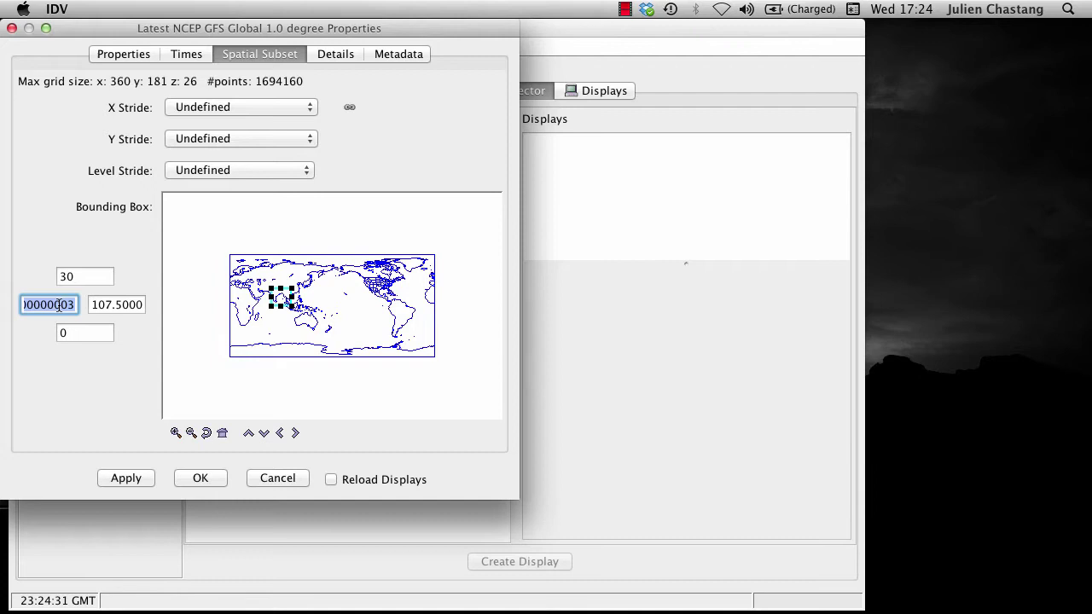
text(70)
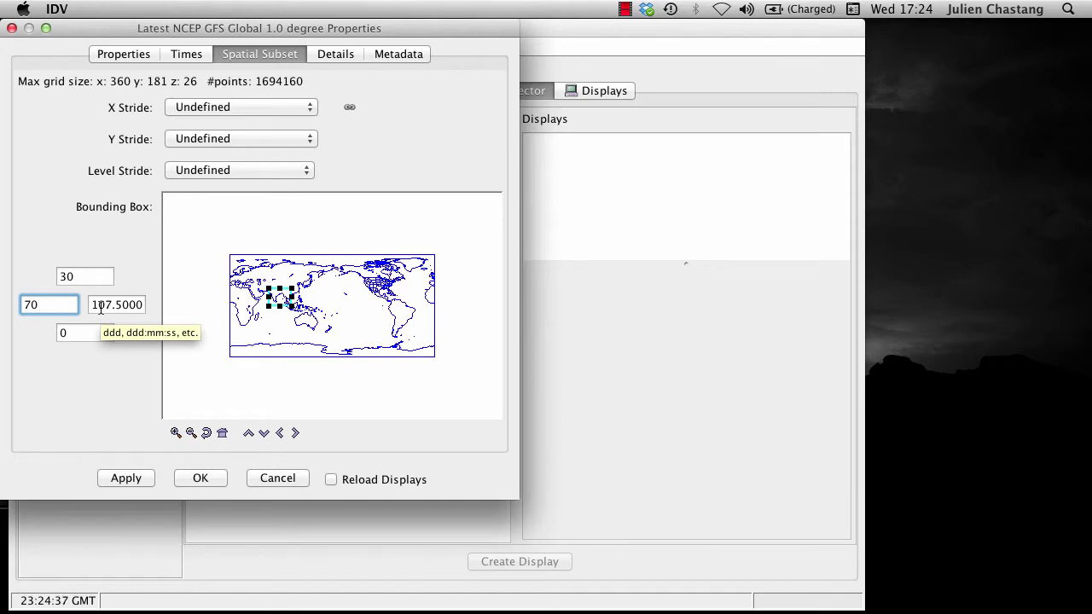
click(101, 308)
text(100)
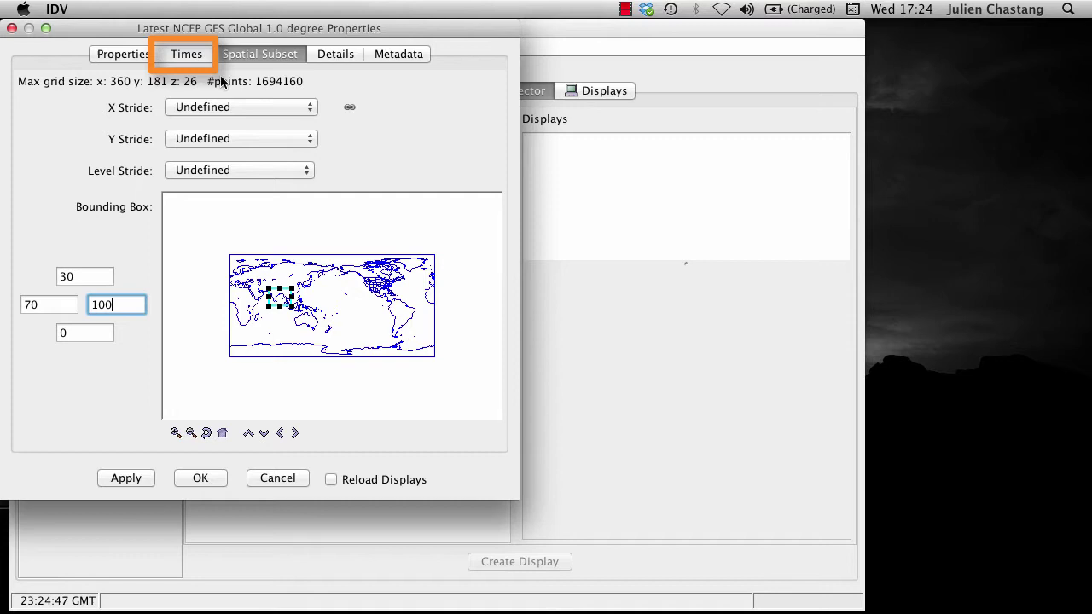
click(186, 55)
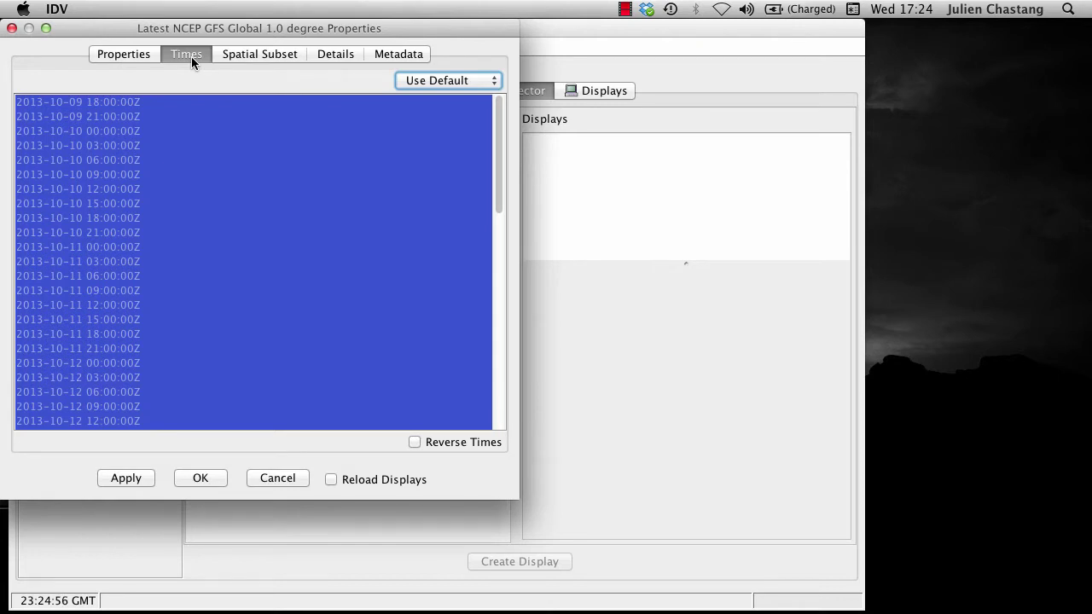
click(421, 81)
click(421, 100)
click(162, 103)
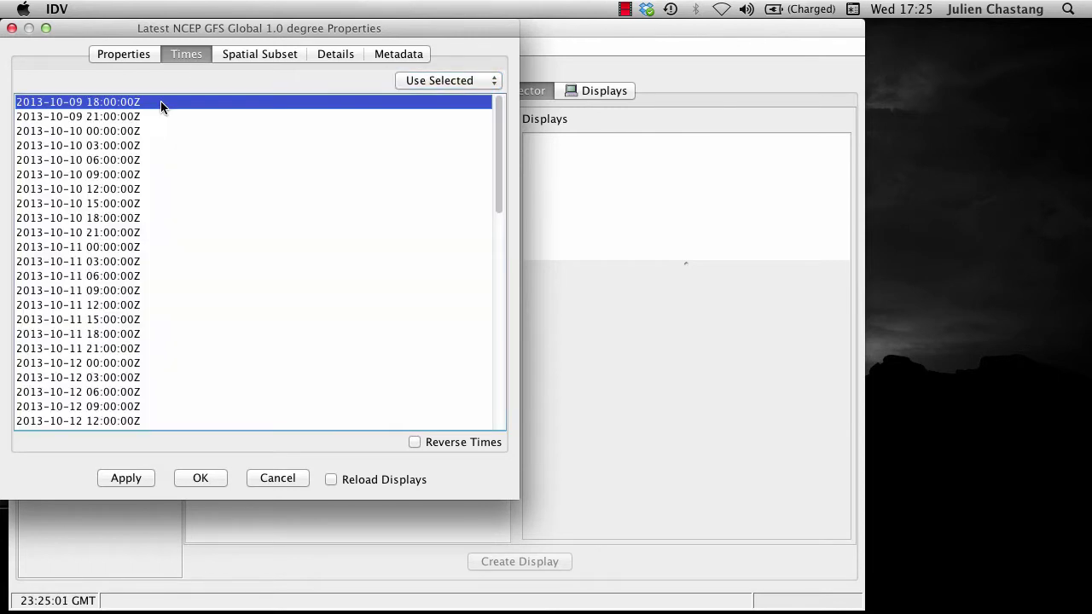
scroll(151, 136, down, 2)
scroll(151, 136, down, 1)
scroll(151, 136, down, 2)
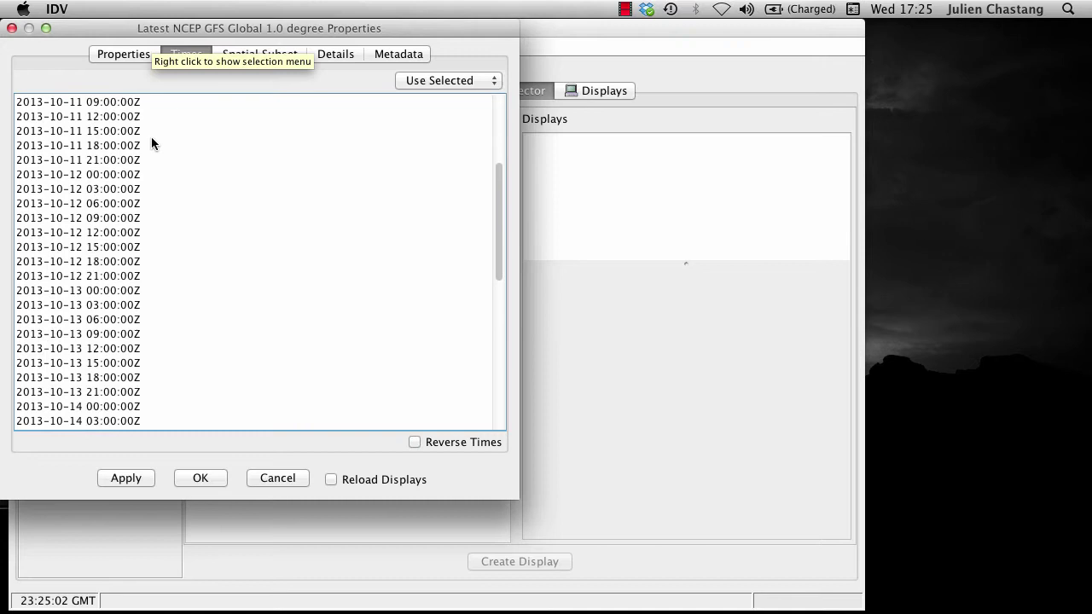
scroll(151, 136, down, 2)
scroll(151, 137, down, 1)
scroll(151, 137, down, 1)
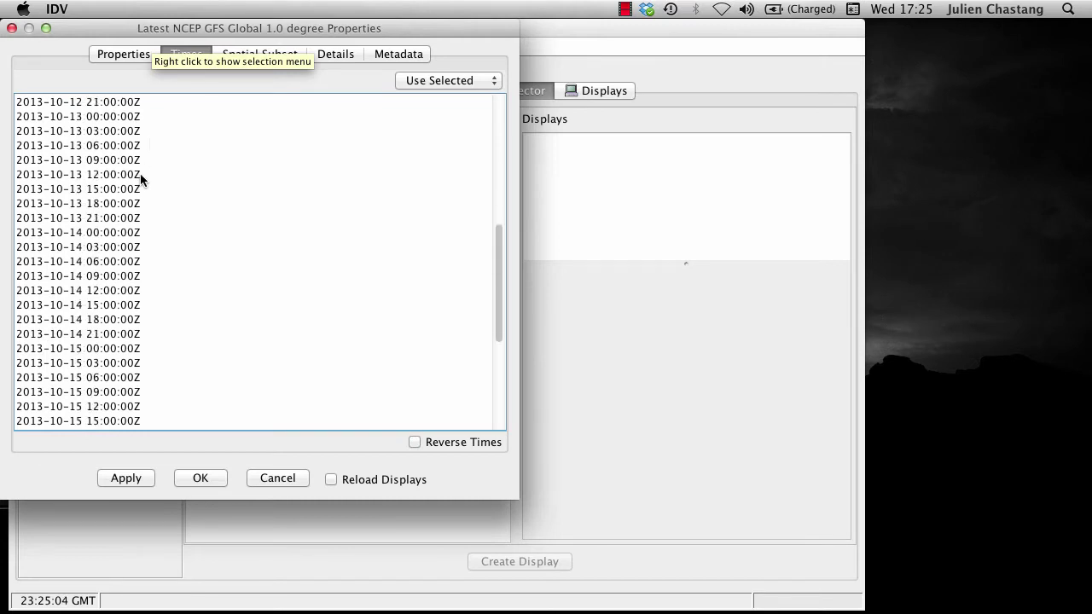
shift+click(101, 350)
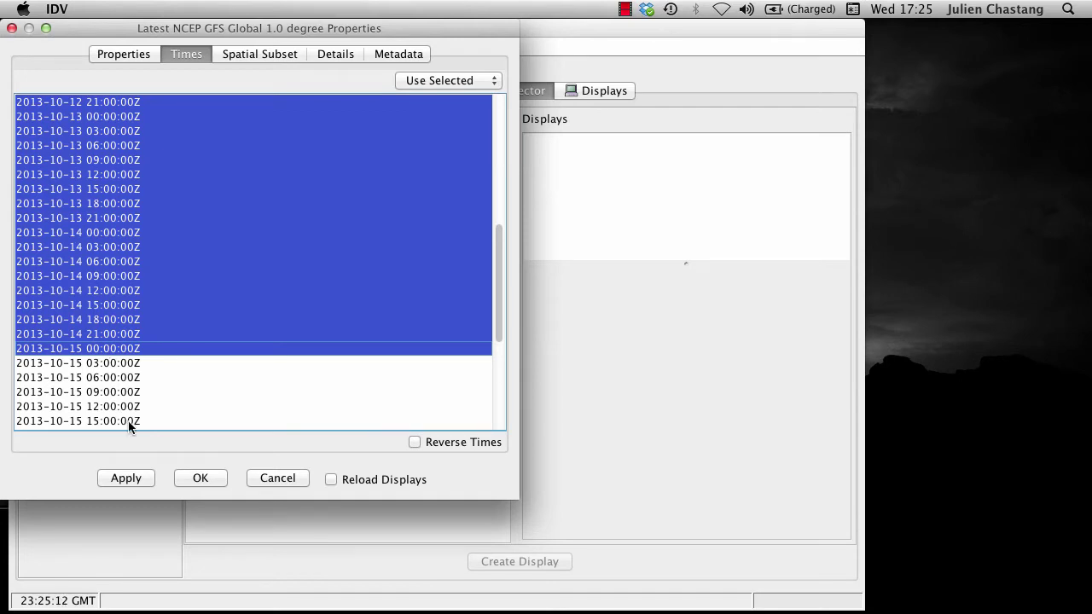
click(190, 479)
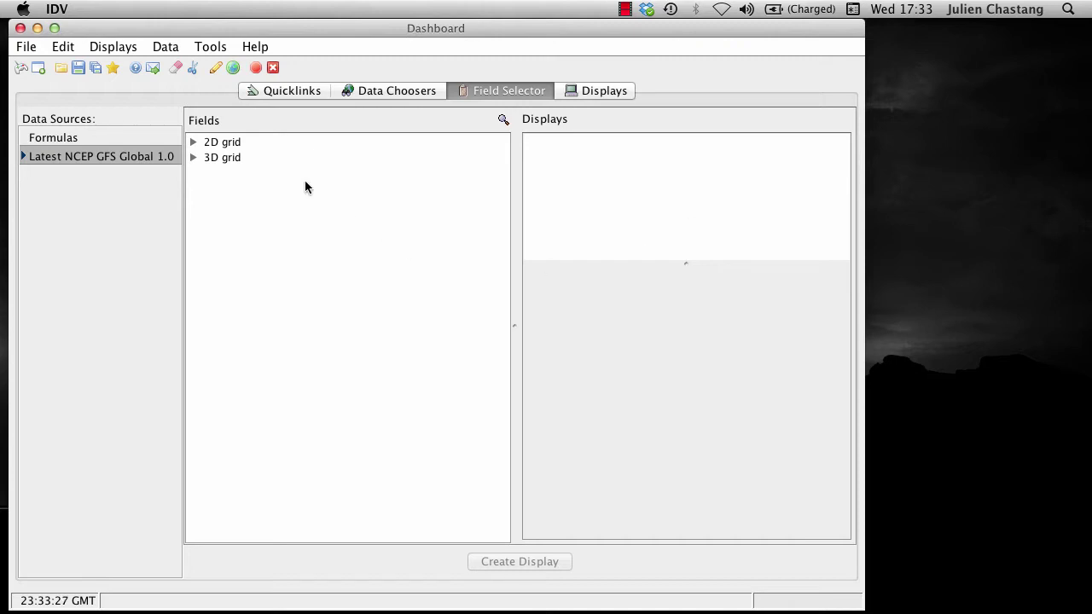
- Select the Flow Vectors field under 3D grid > Momentum > Derived
click(194, 157)
click(210, 172)
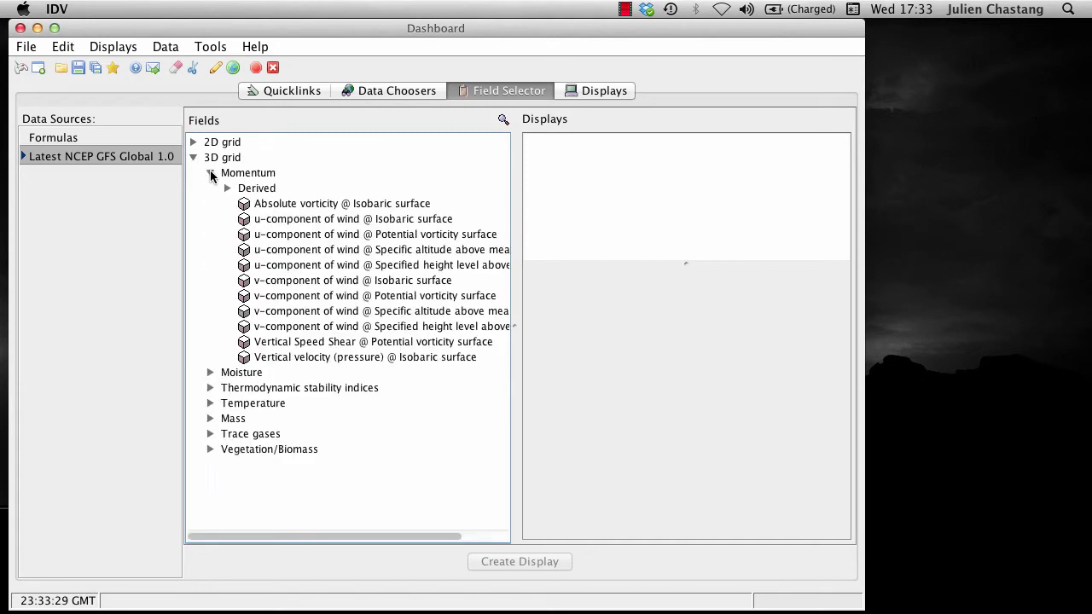
click(229, 188)
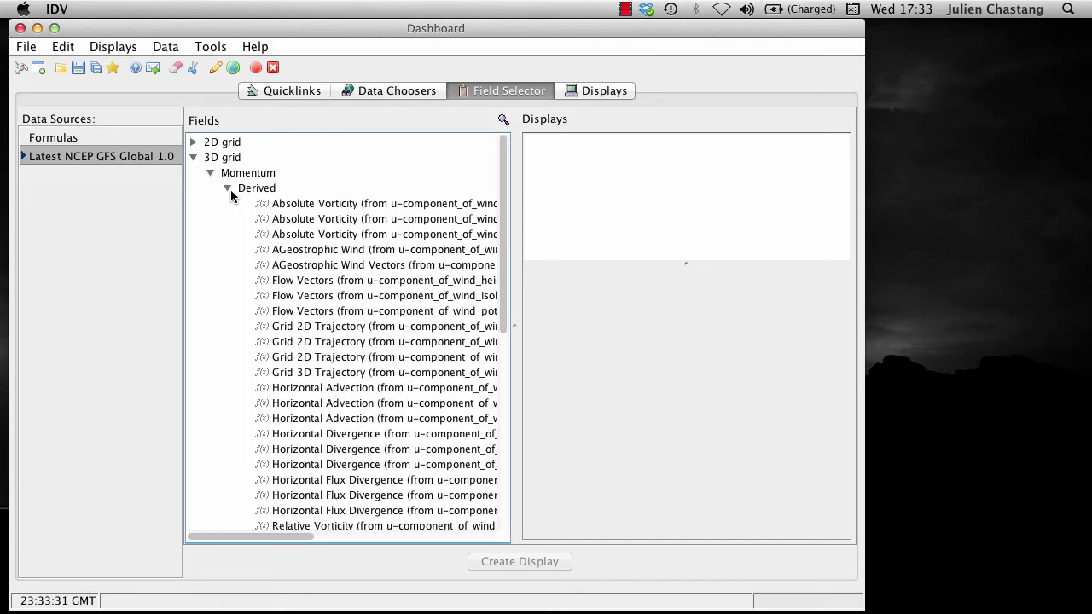
click(307, 281)
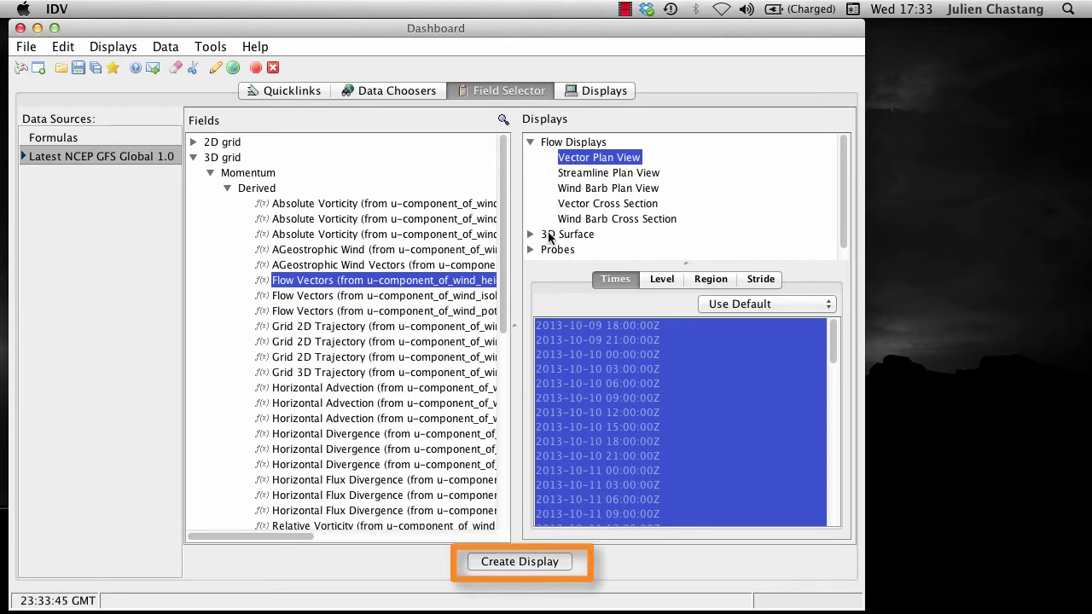
- Create the flow vector display, then animate and stop the forecast time loop
click(479, 563)
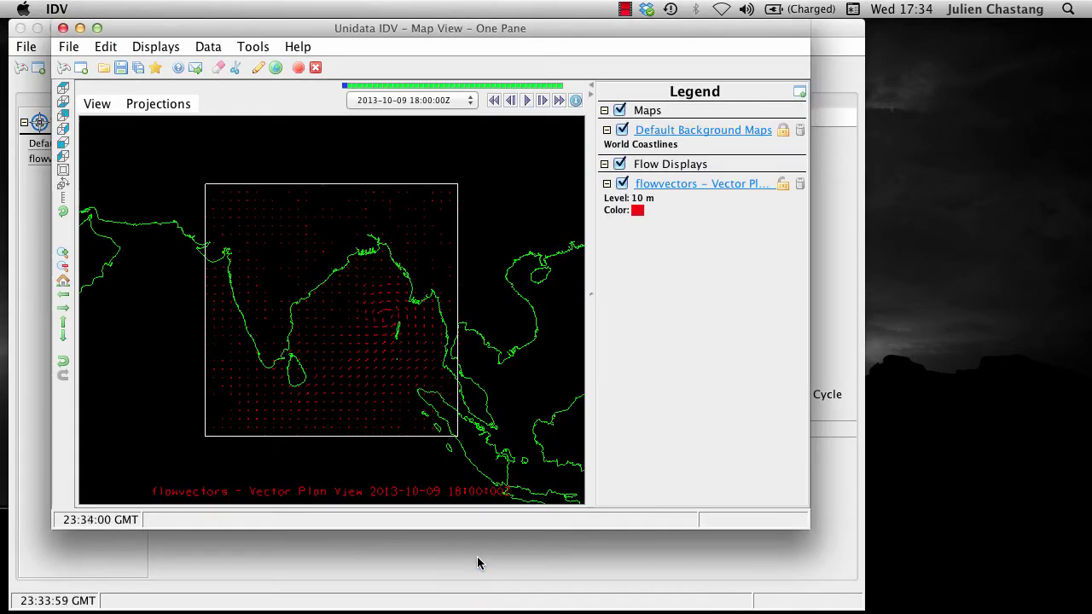
click(526, 100)
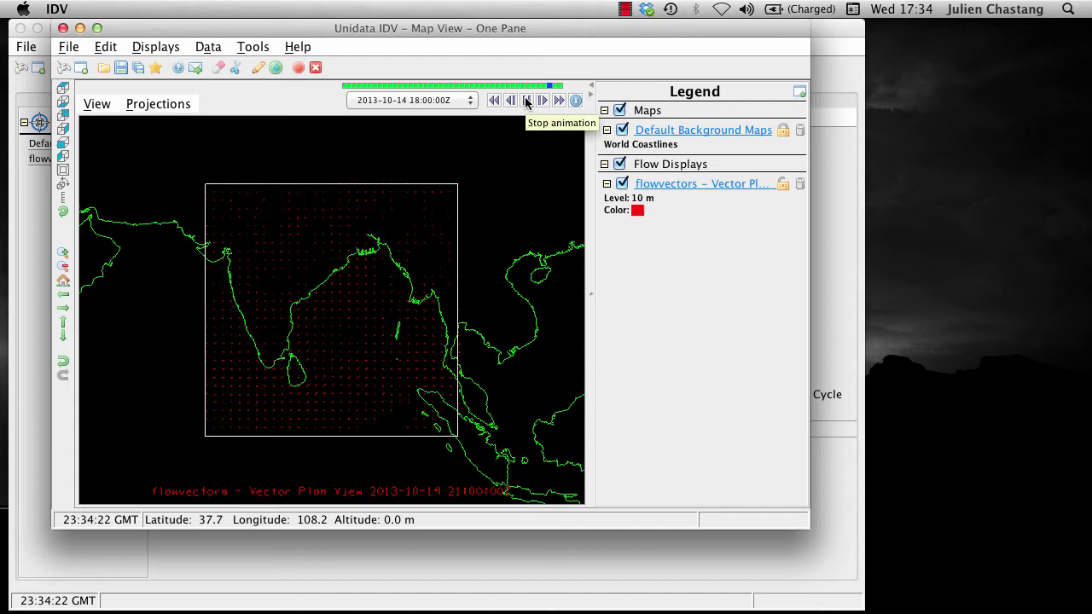
click(526, 100)
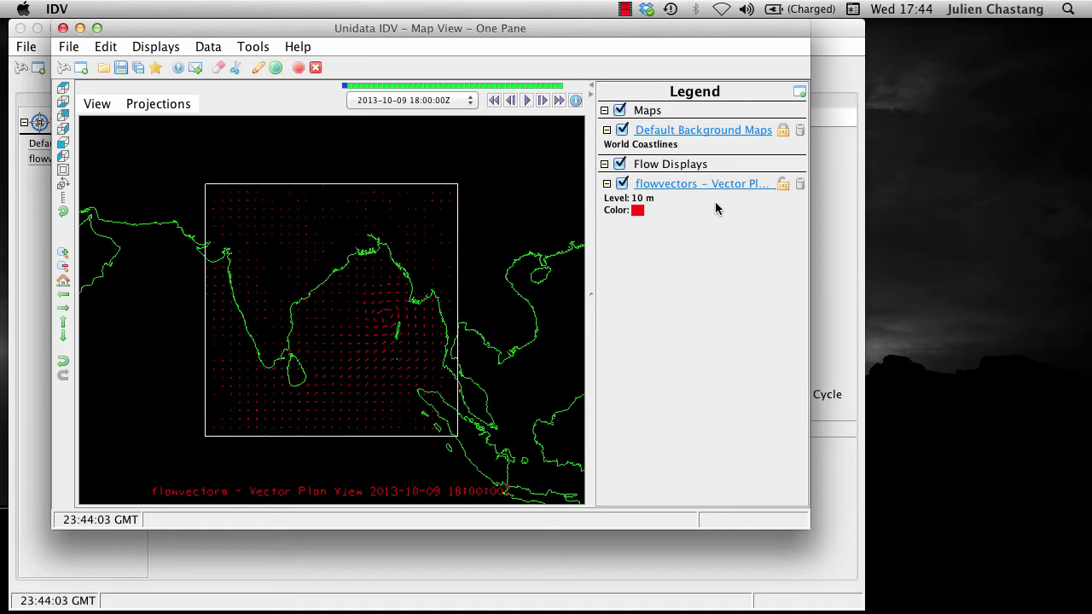
- Select Grid 3D Trajectory under 3D grid > Momentum in the Field Selector and create its display
click(824, 296)
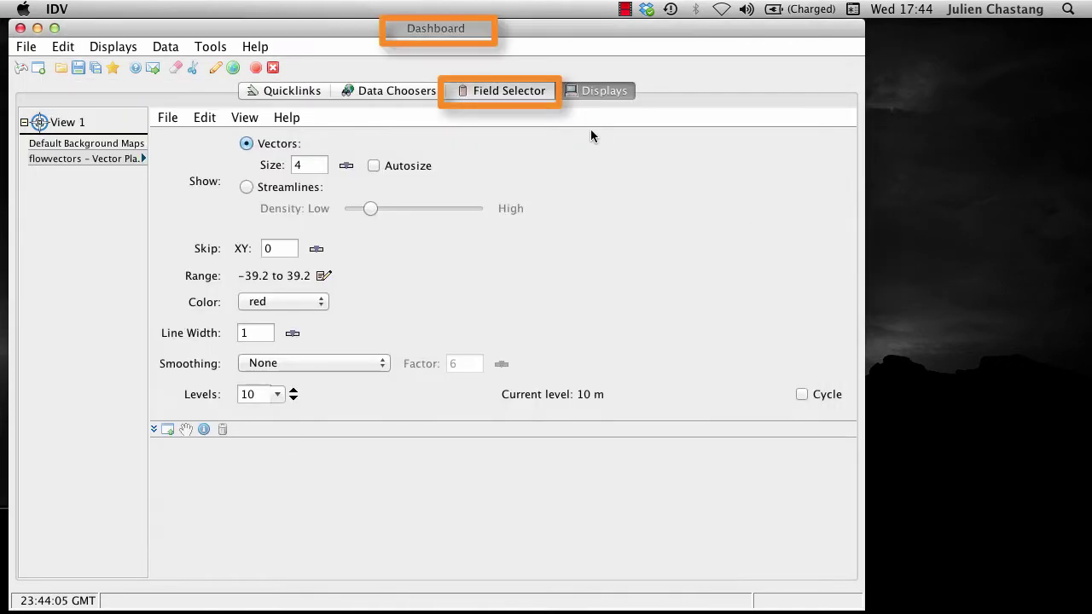
click(514, 92)
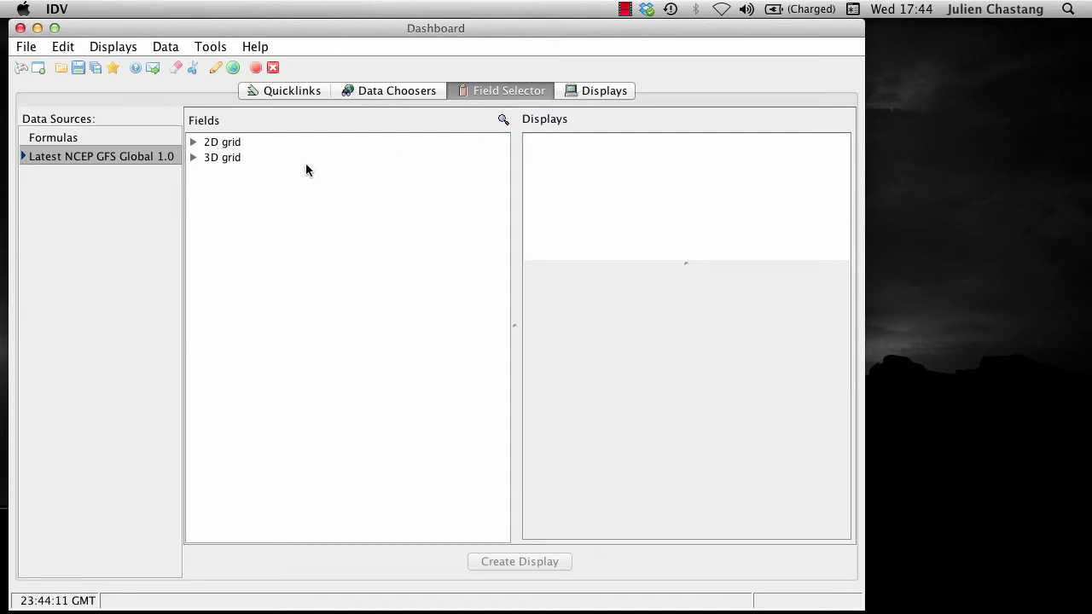
click(193, 158)
click(210, 173)
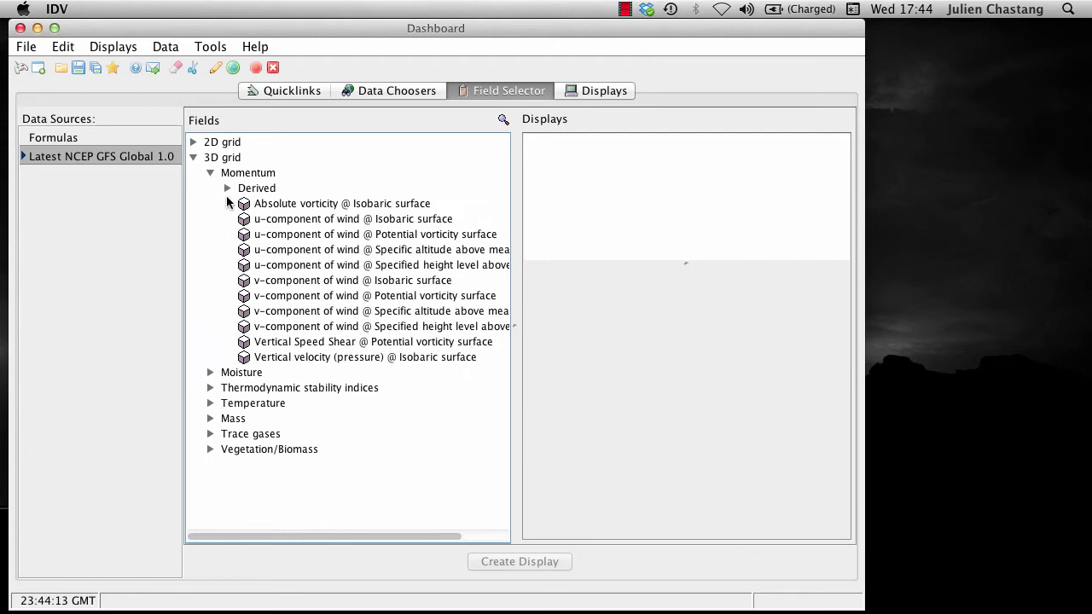
click(304, 377)
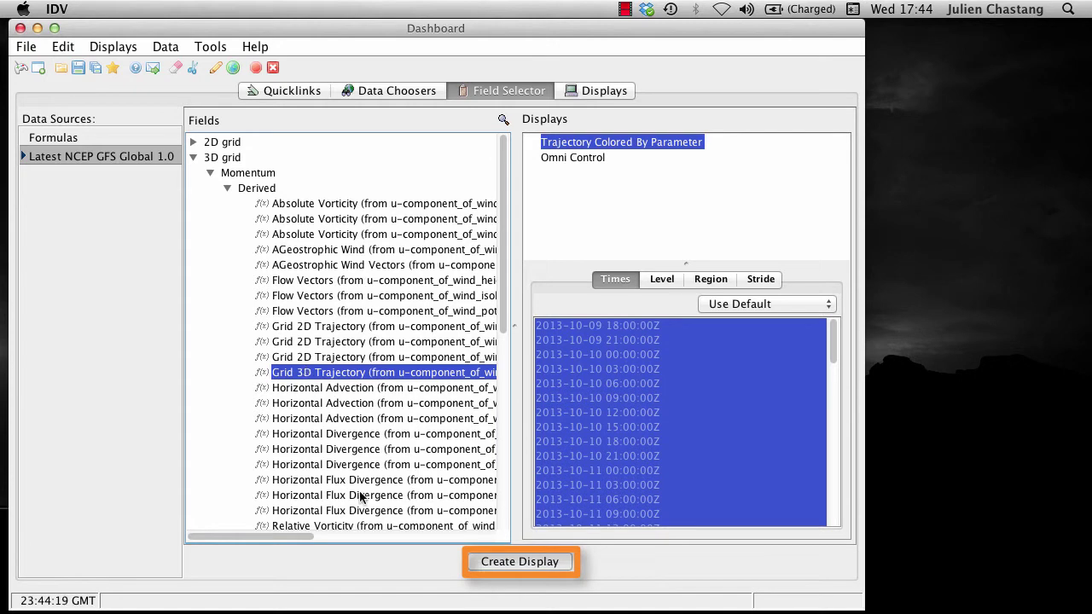
click(497, 563)
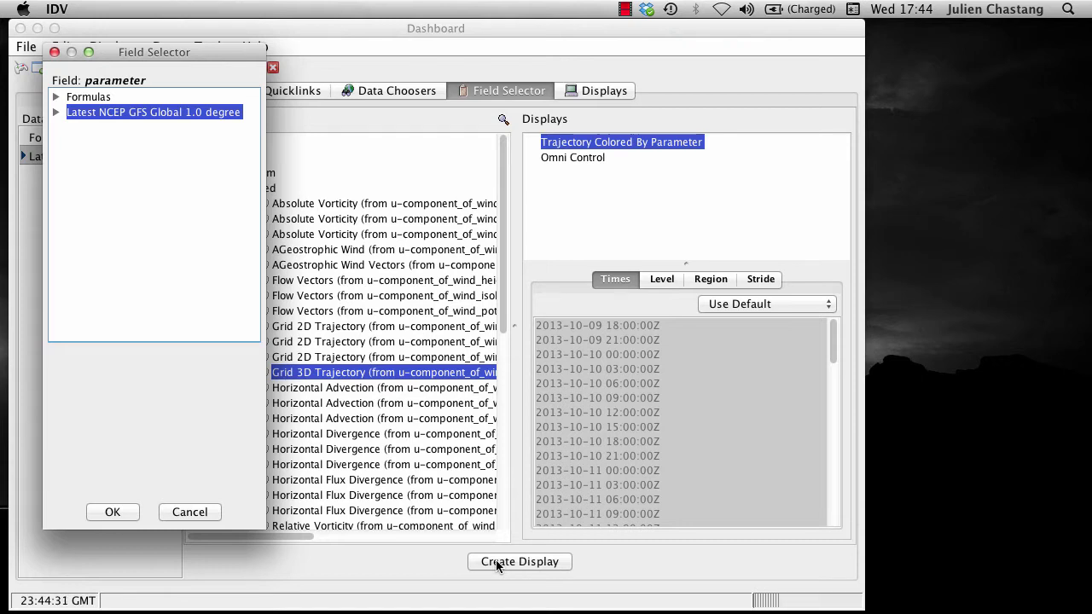
- Choose Temperature @ Isobaric as the trajectory coloring parameter
click(56, 112)
click(71, 142)
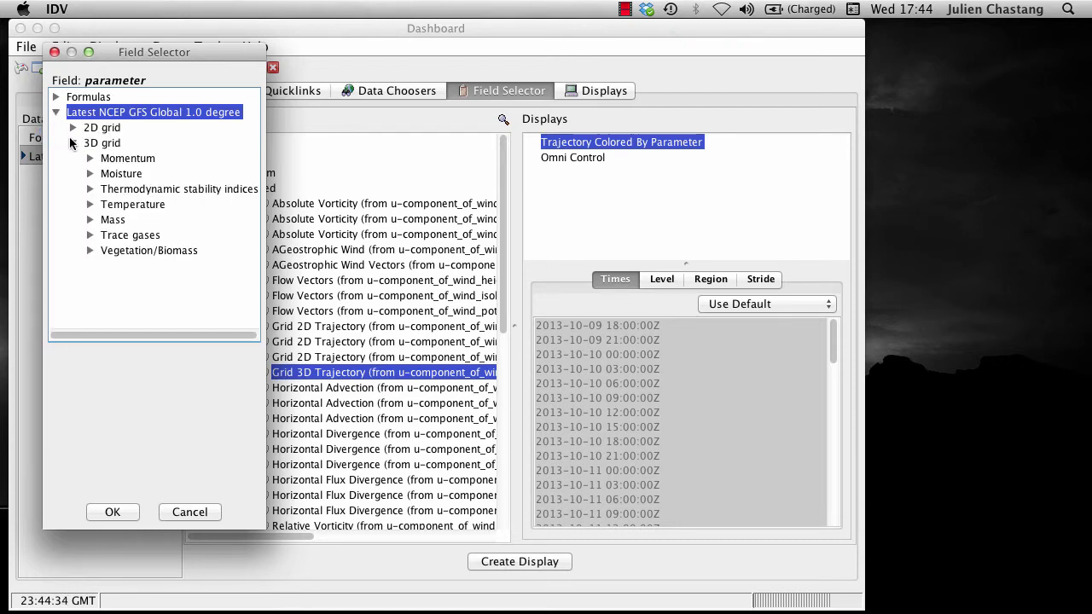
click(90, 204)
click(140, 251)
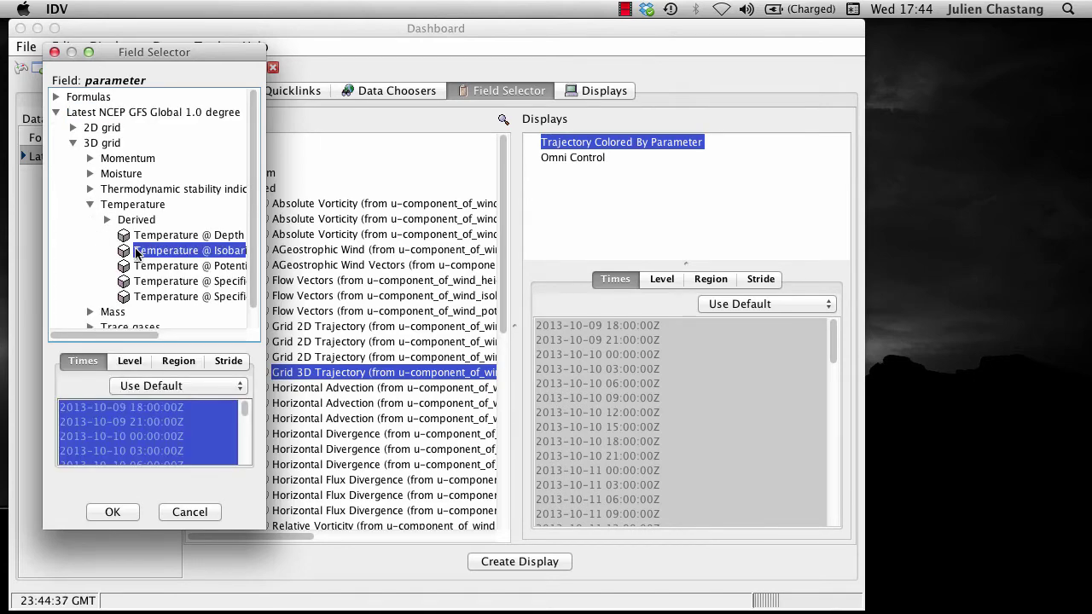
click(112, 512)
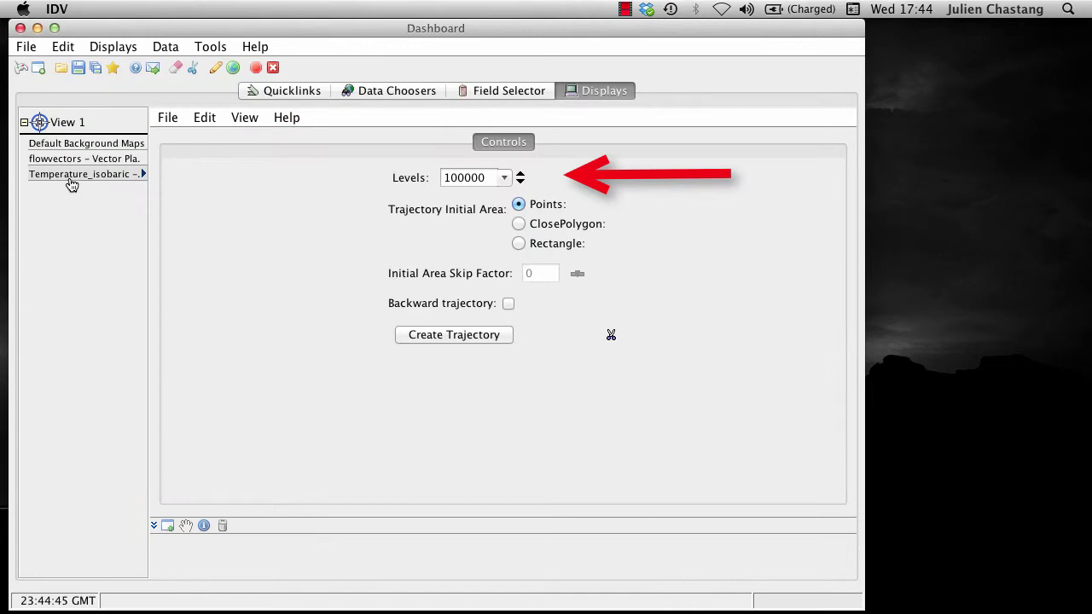
- Set the trajectory start level to 85000 and seed from a rectangle
click(505, 178)
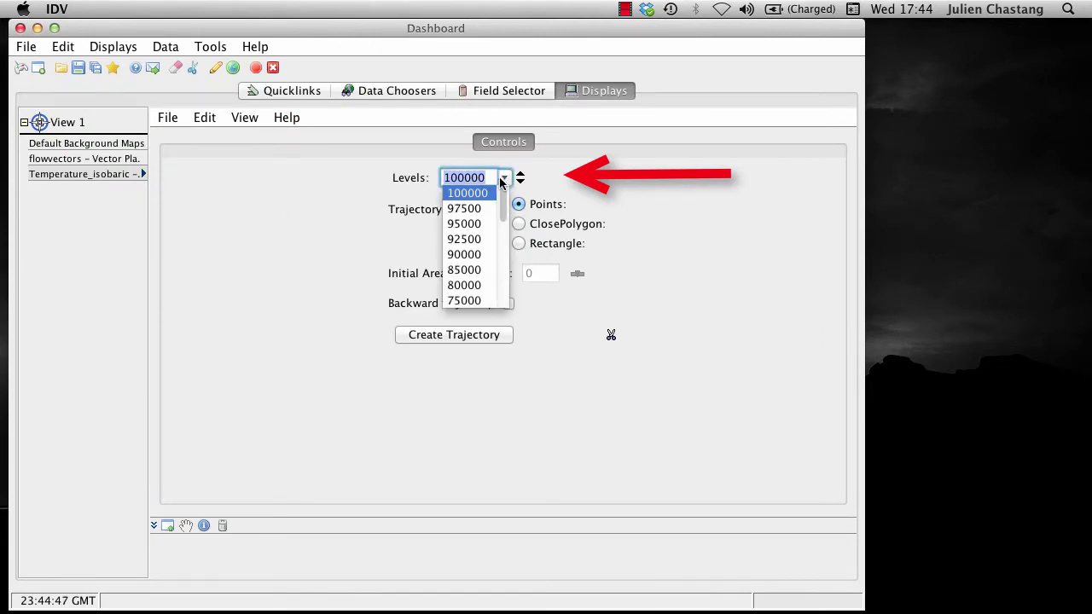
click(471, 269)
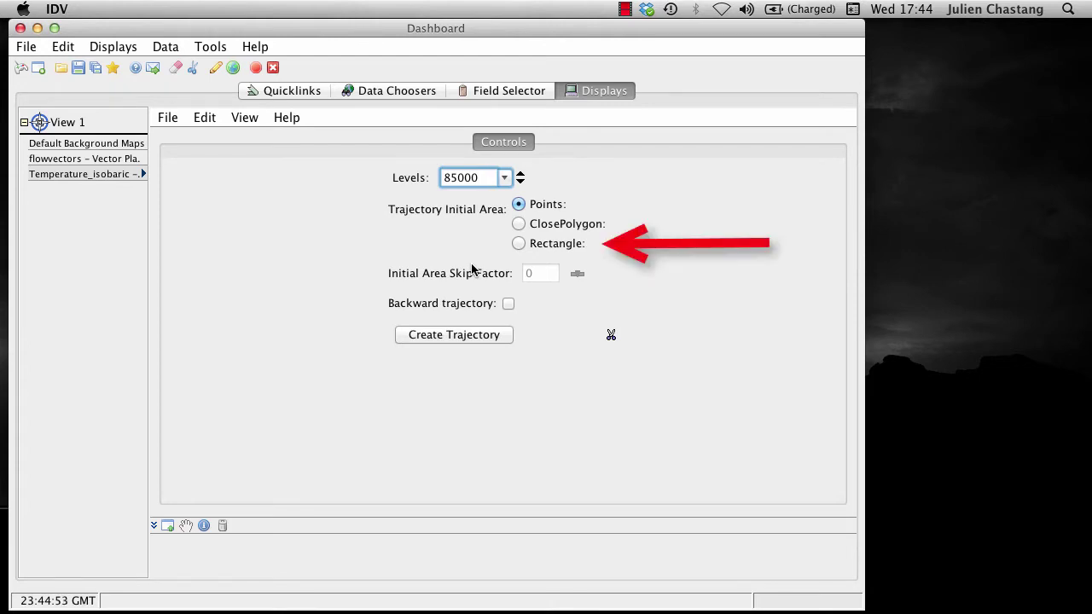
click(519, 245)
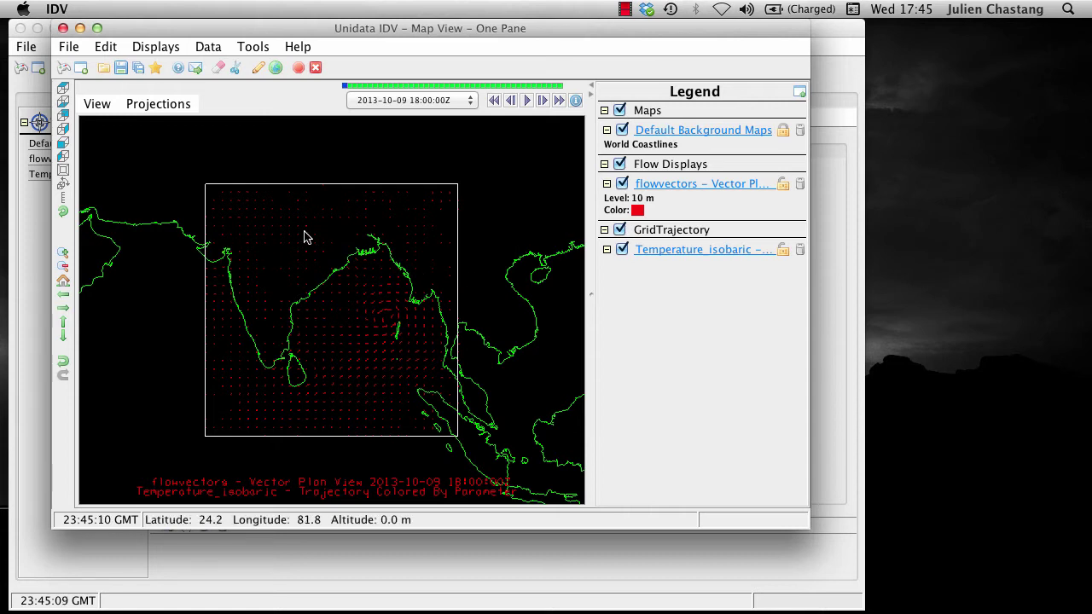
- Drag the trajectory seeding rectangle over eastern India and the Bay of Bengal
drag(303, 231, 459, 420)
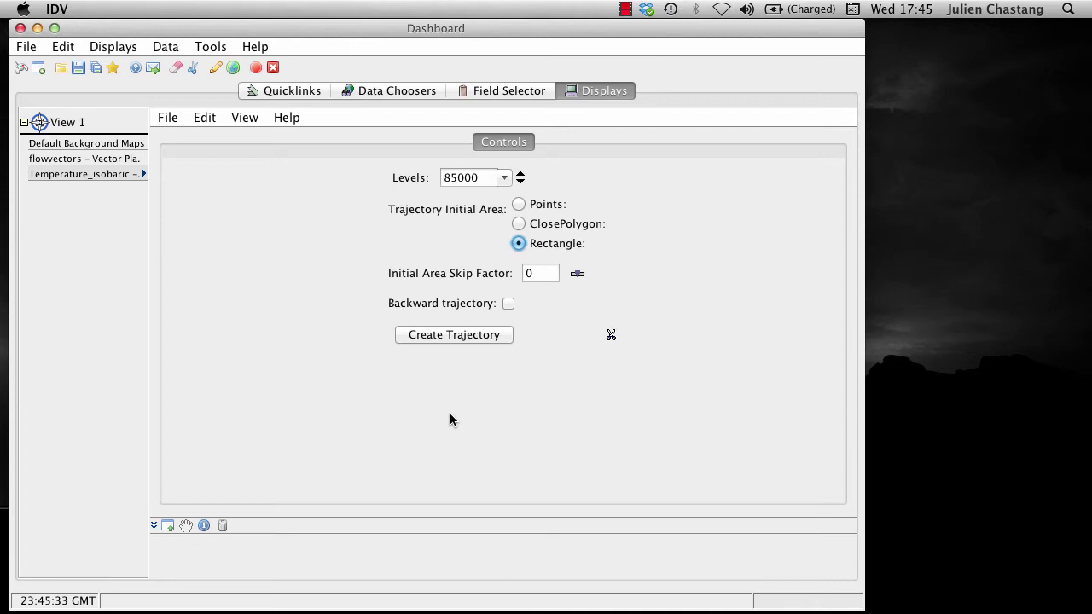
- Generate the temperature-coloured trajectories from the rectangle and bring their Dashboard settings back up
click(444, 341)
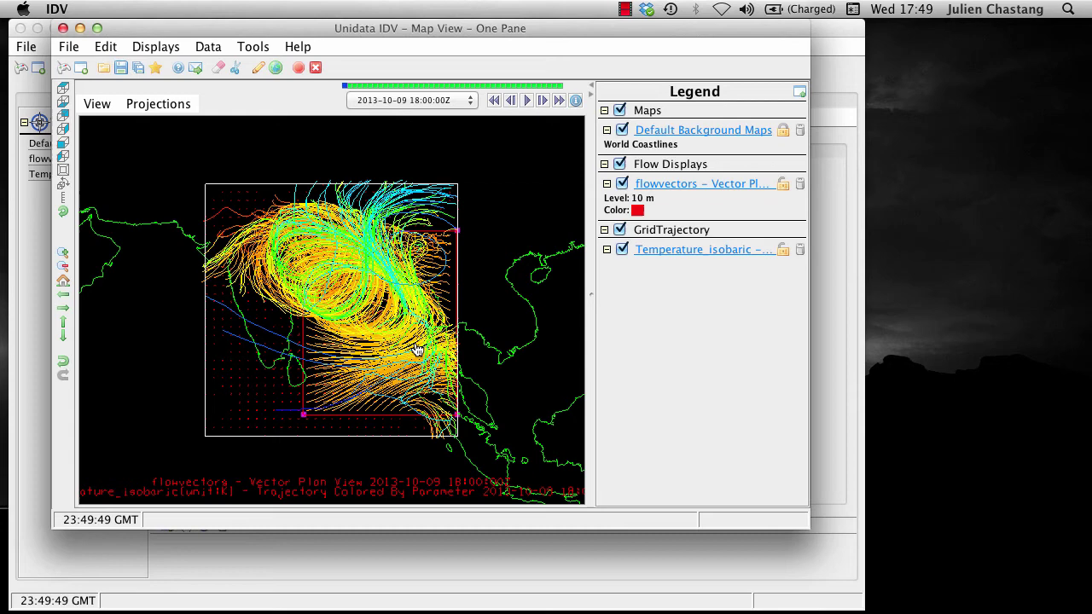
click(455, 546)
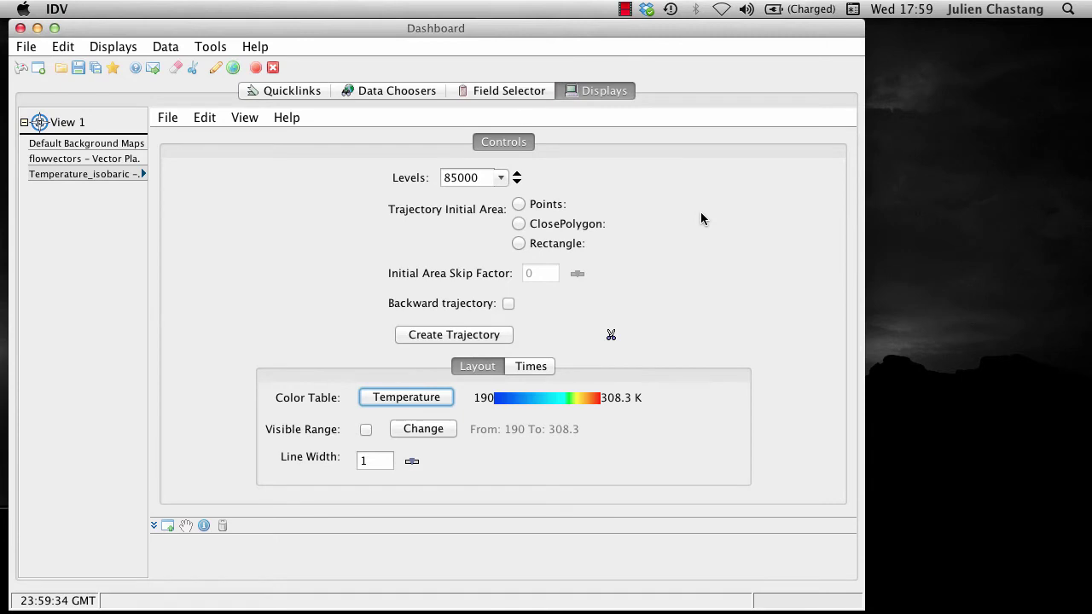
- Set trajectory start time relative to end time with a -12 hour offset, and apply
click(545, 366)
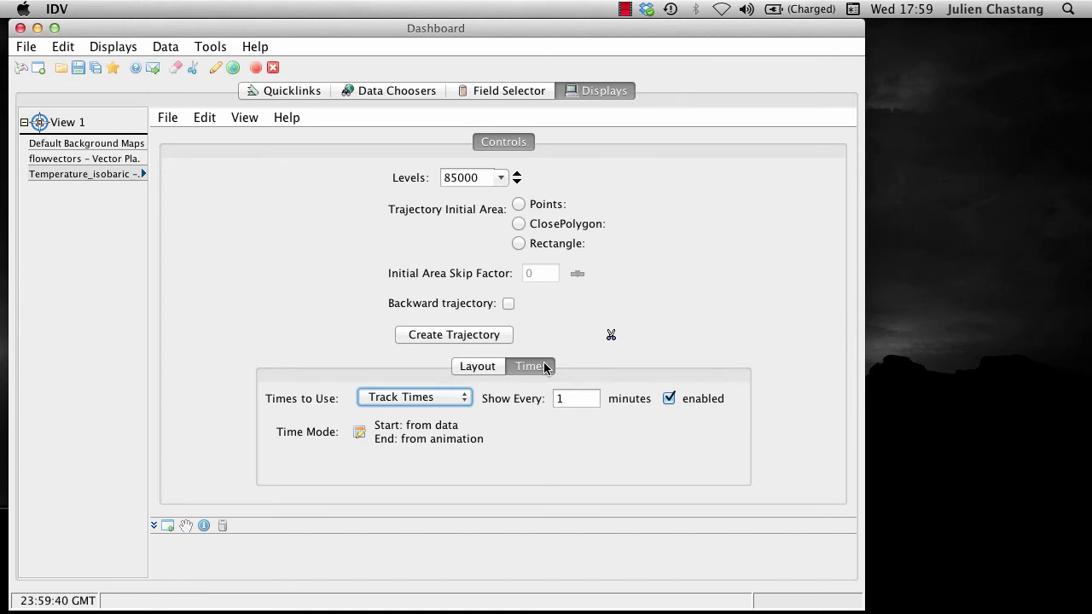
click(359, 432)
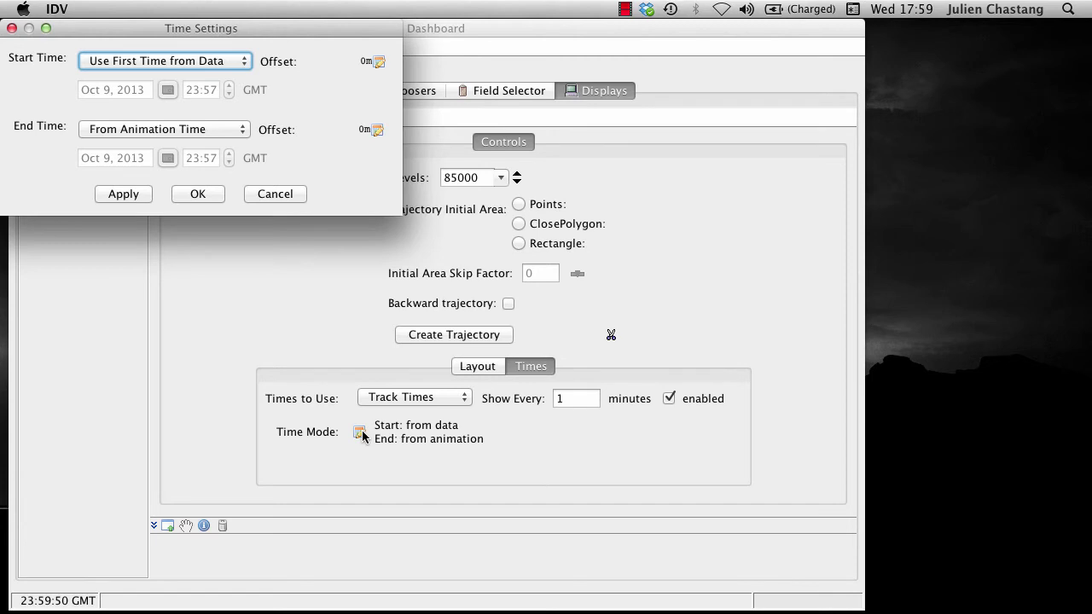
click(146, 67)
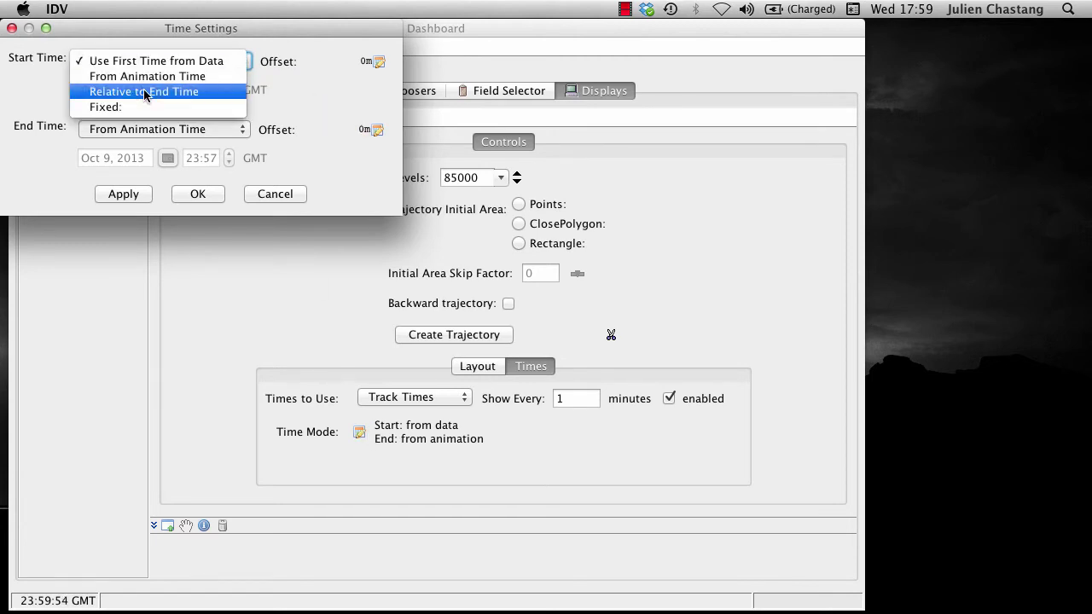
click(144, 92)
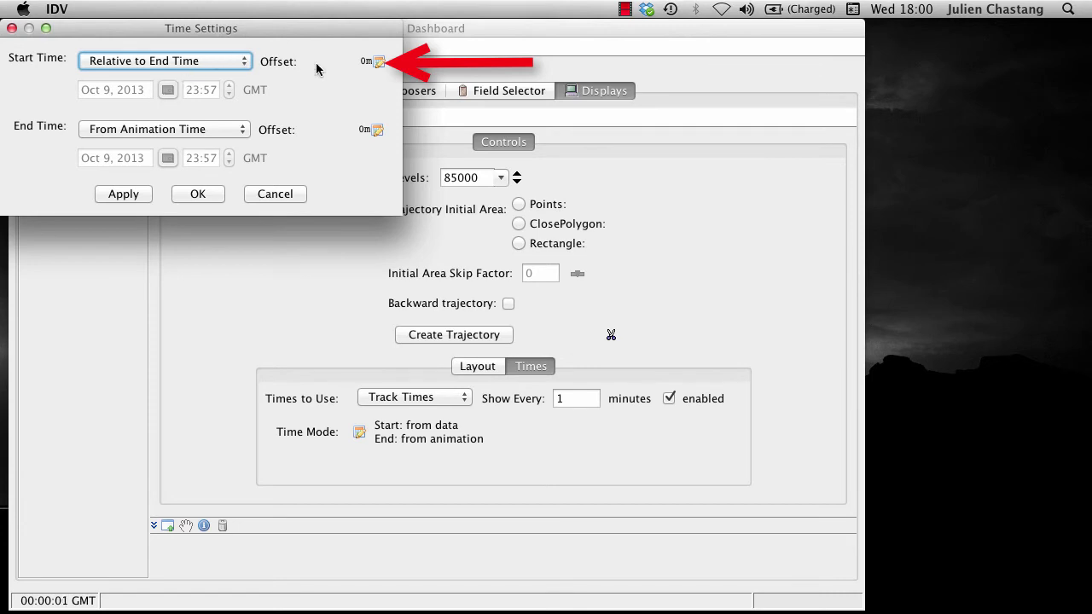
click(378, 63)
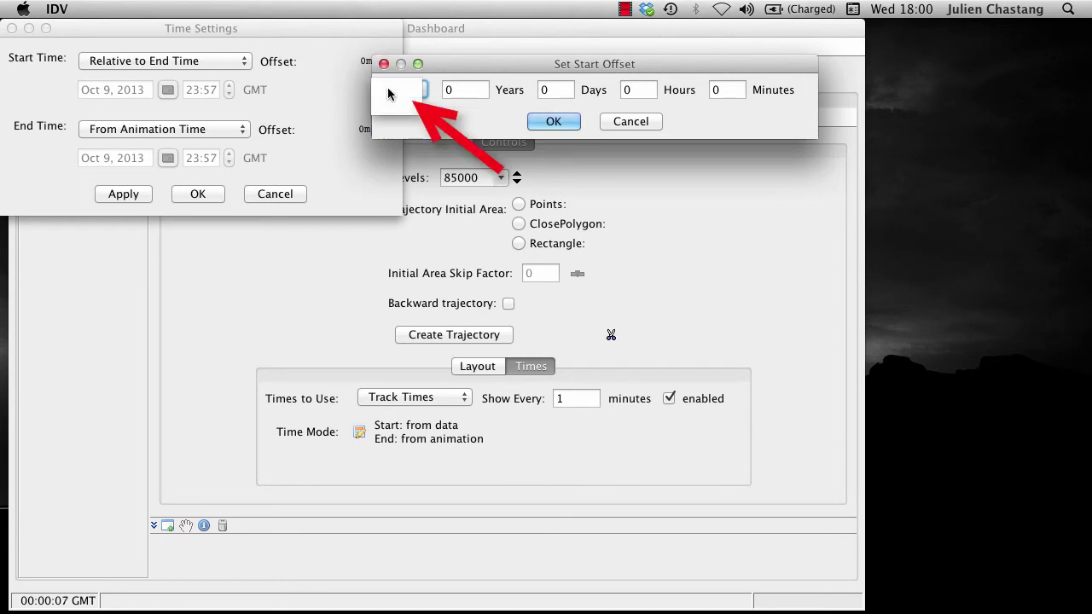
click(402, 89)
double_click(629, 90)
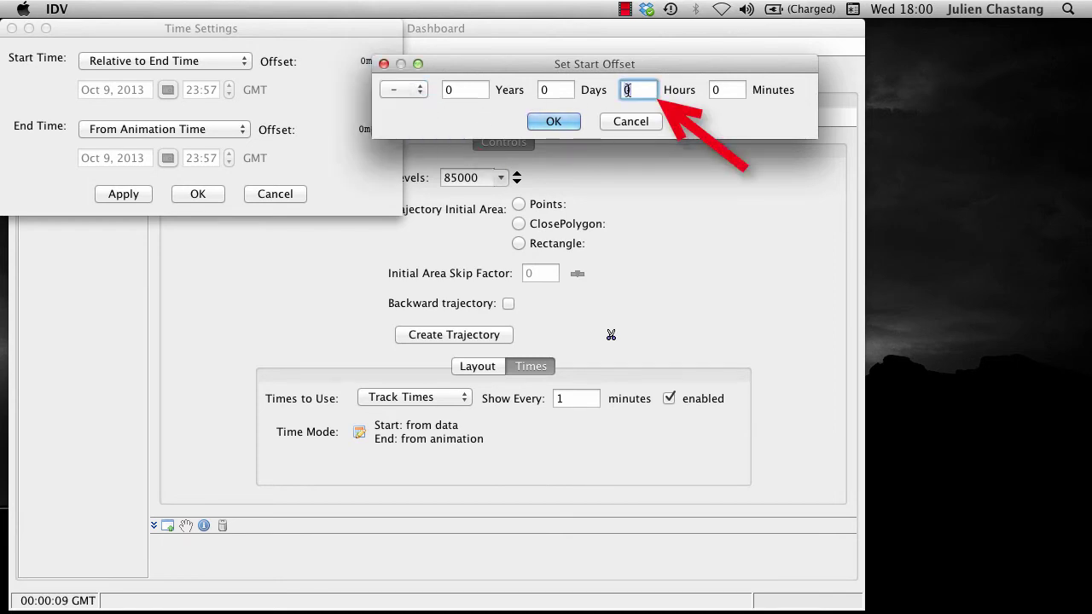
text(12)
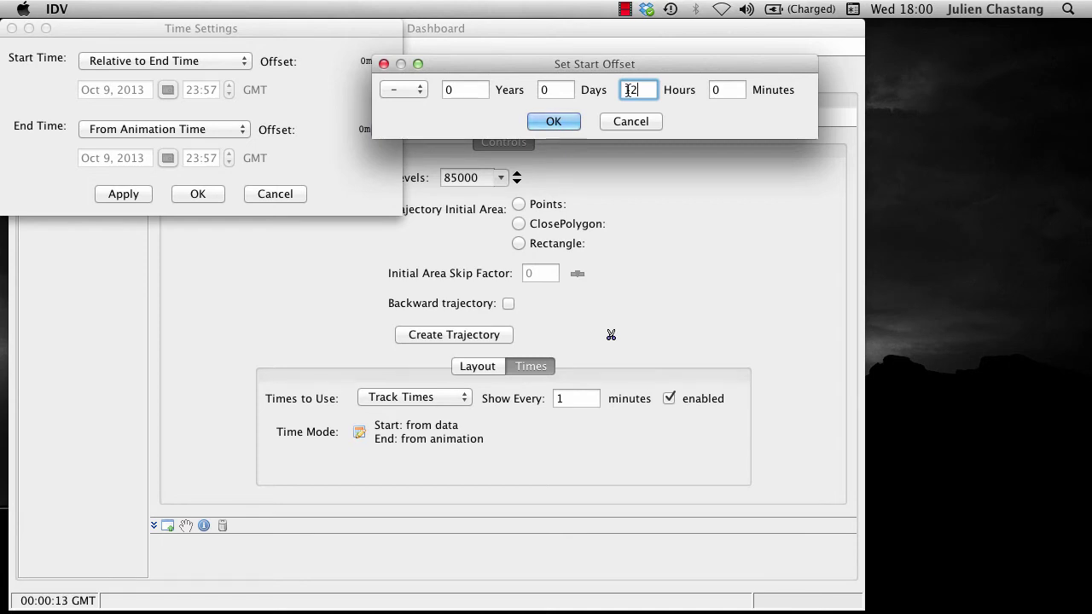
click(540, 121)
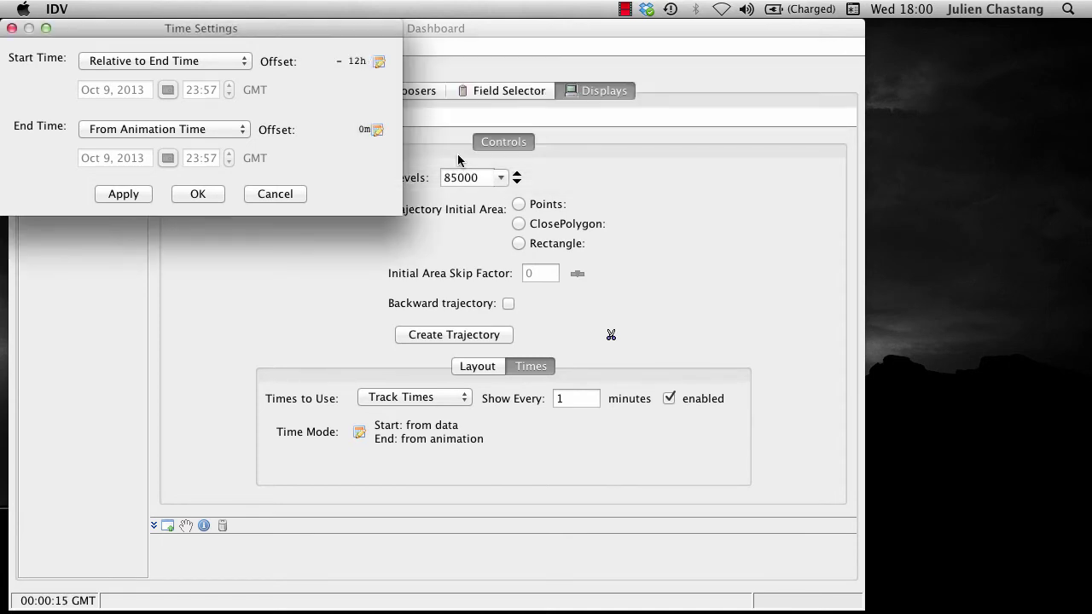
click(198, 193)
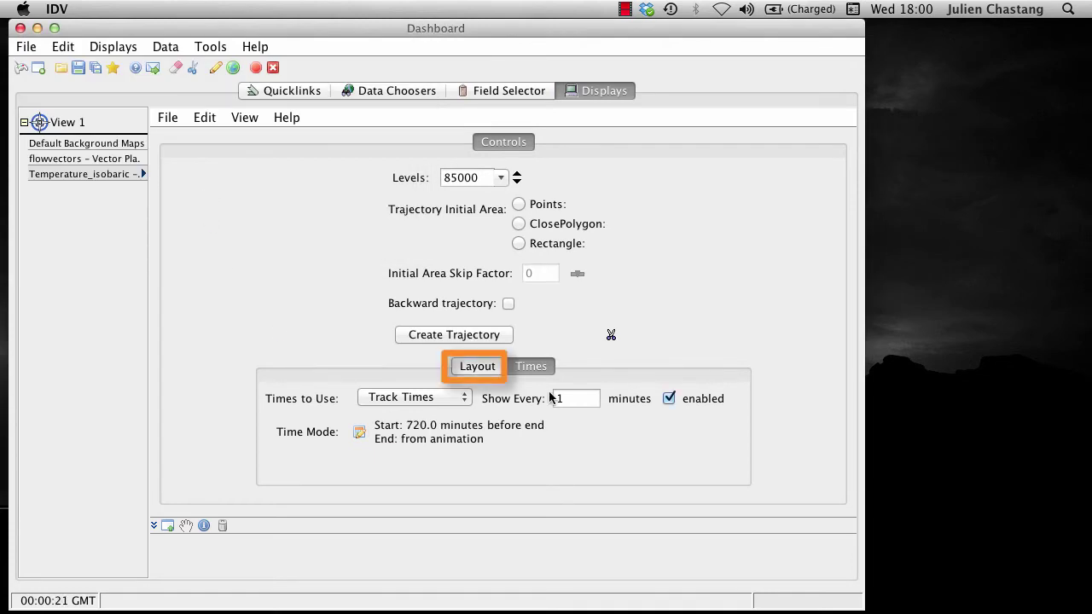
- Set the trajectory Line Width to 2 in the Layout settings
click(491, 372)
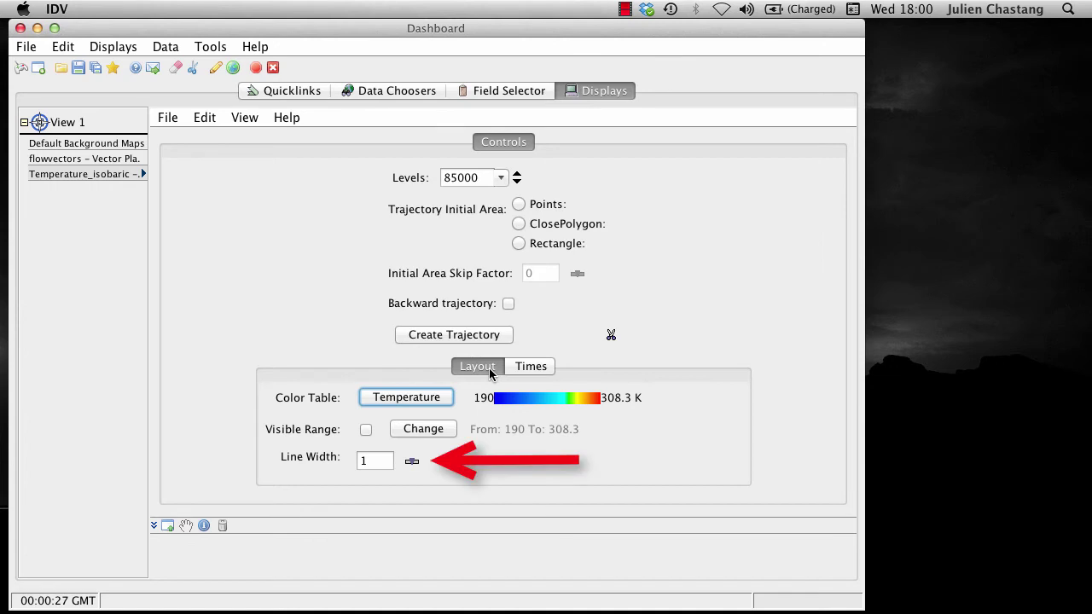
click(378, 457)
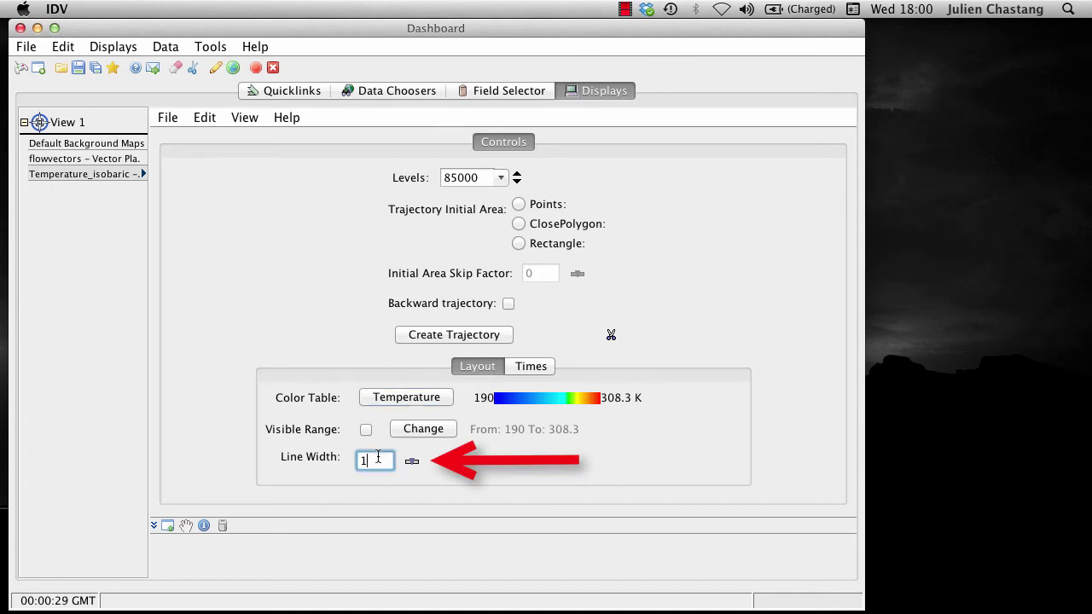
key(BackSpace)
text(2)
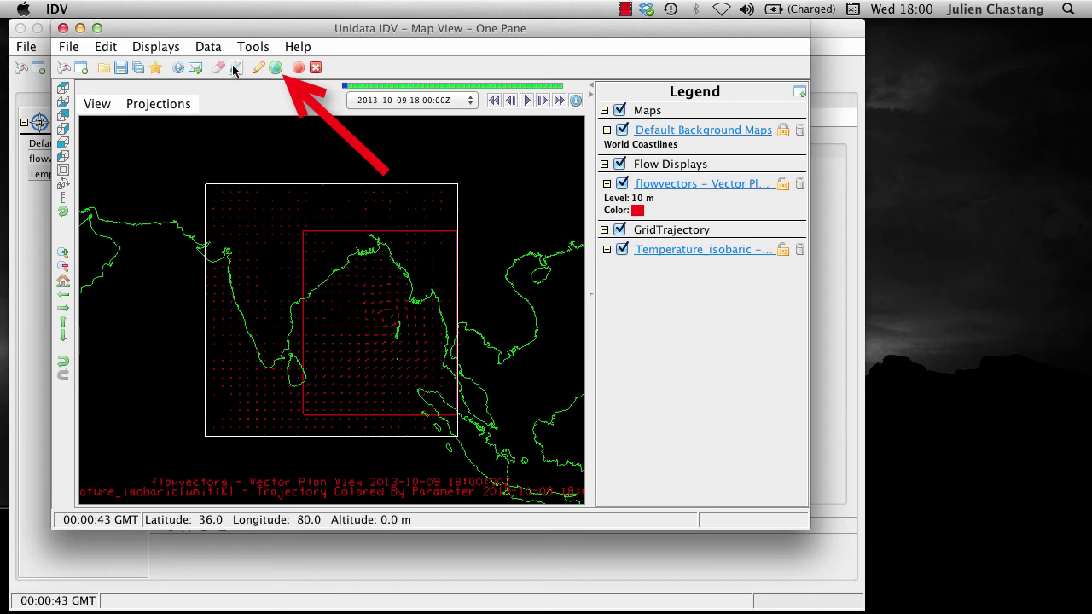
- Add the Blue Marble backdrop and start the trajectory animation playing
click(275, 68)
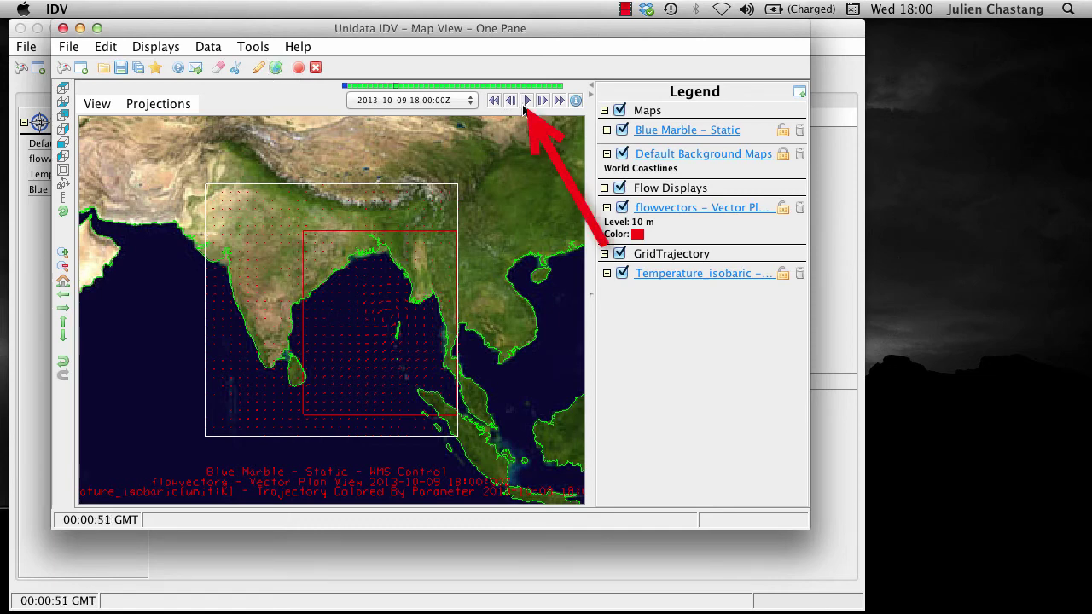
click(527, 102)
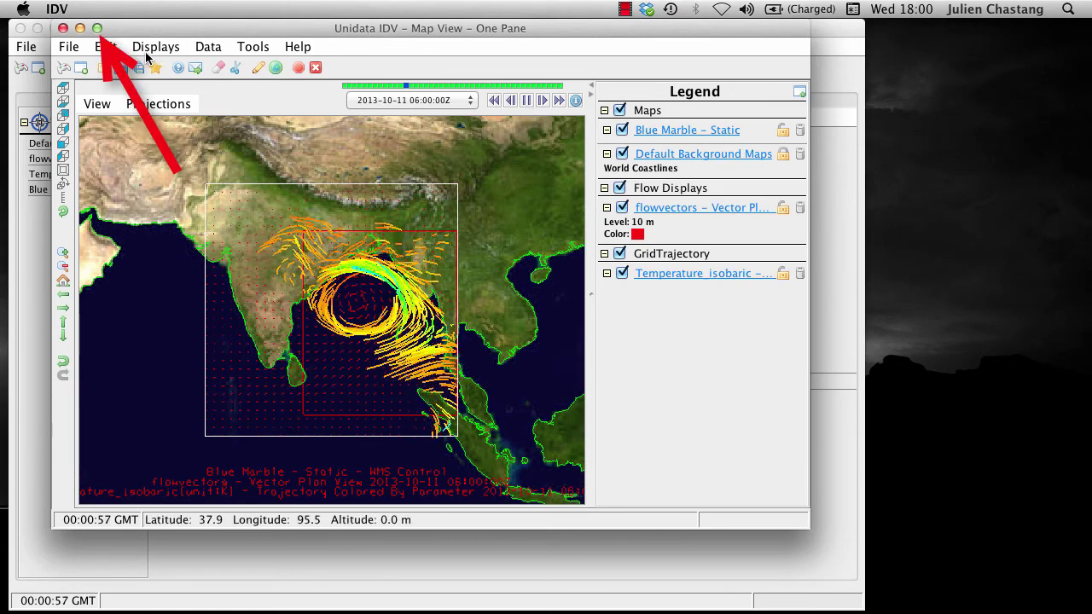
- Maximize the map window and float the Legend into its own separate window
click(97, 28)
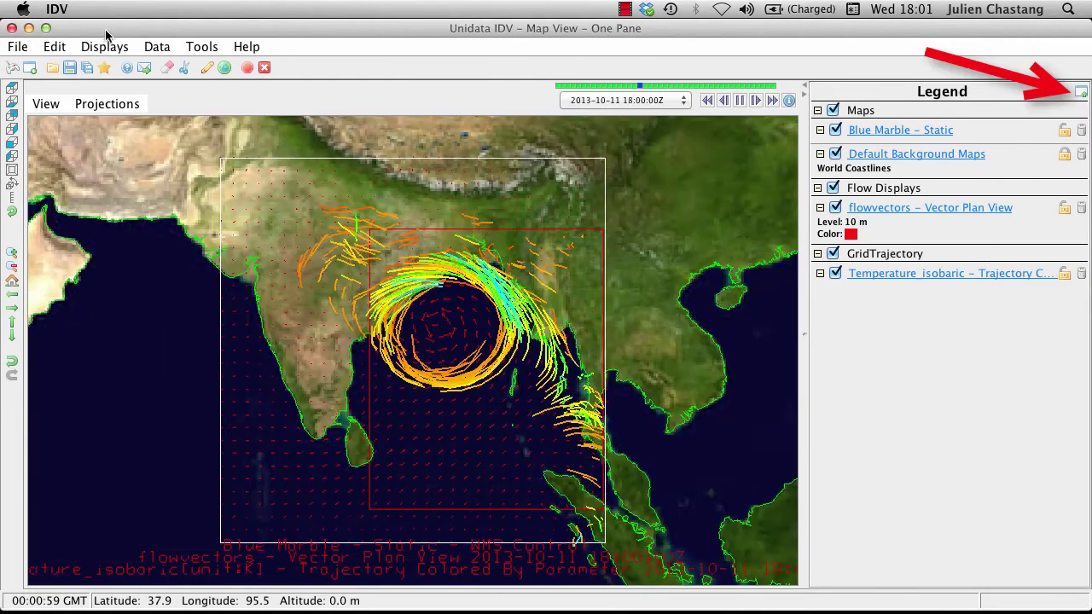
click(1081, 91)
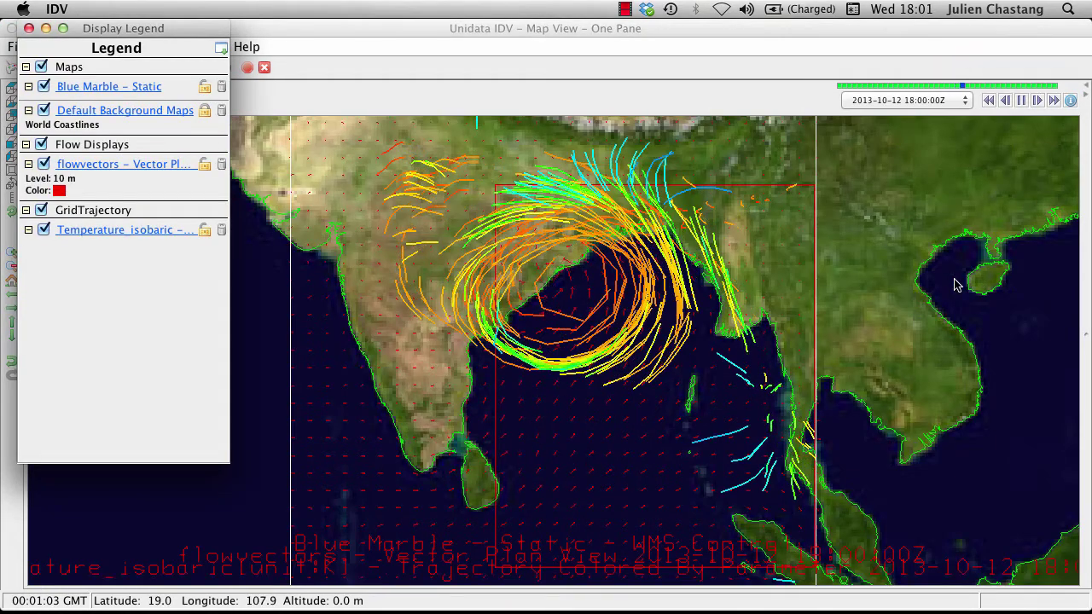
click(956, 285)
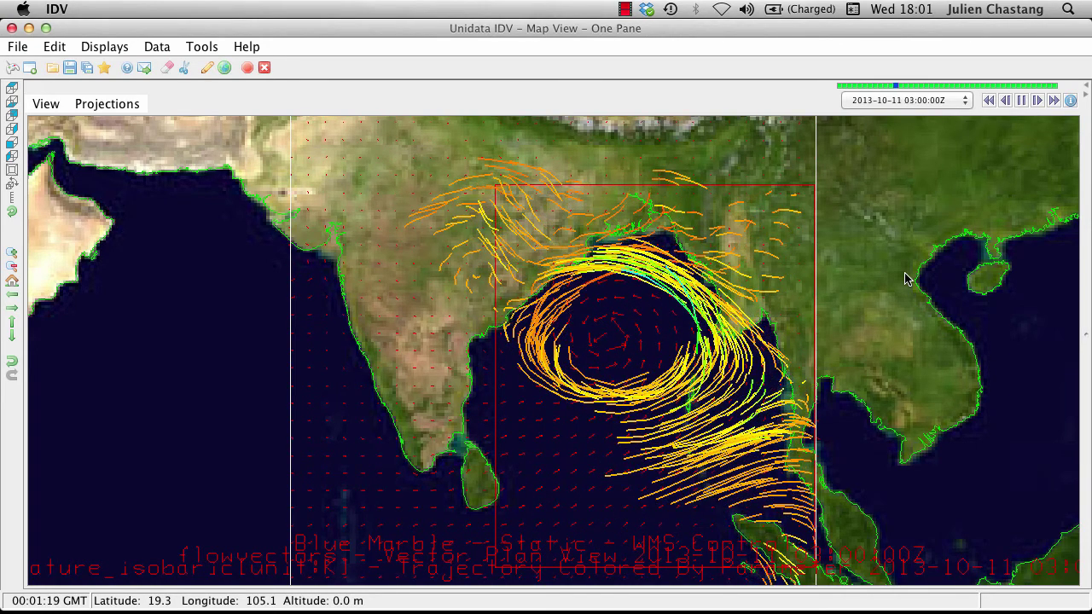
- Set the Z aspect ratio to 1.0 in the view Properties
click(47, 104)
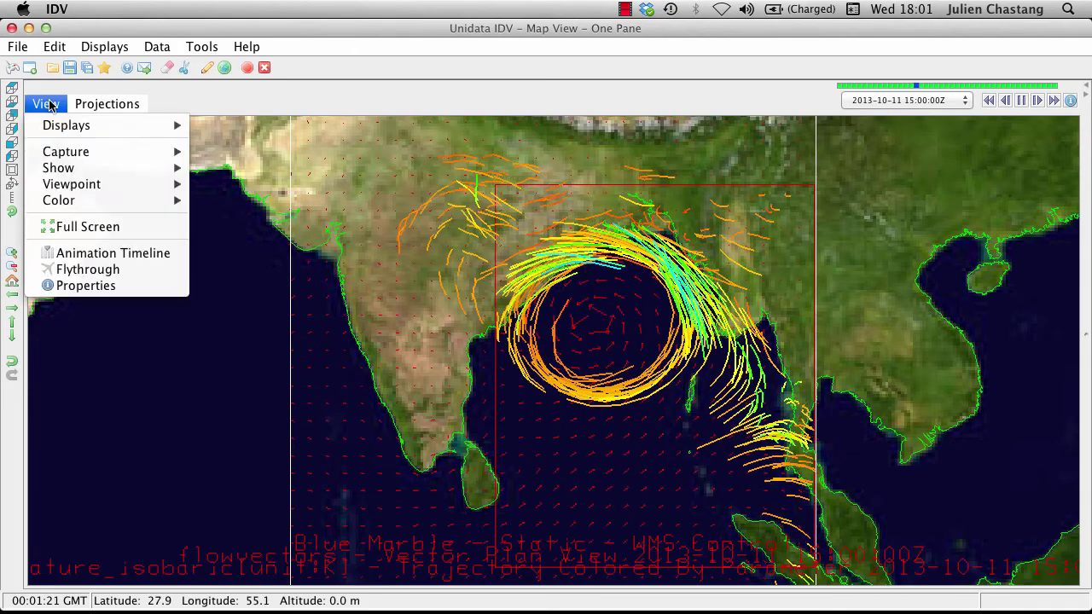
click(81, 286)
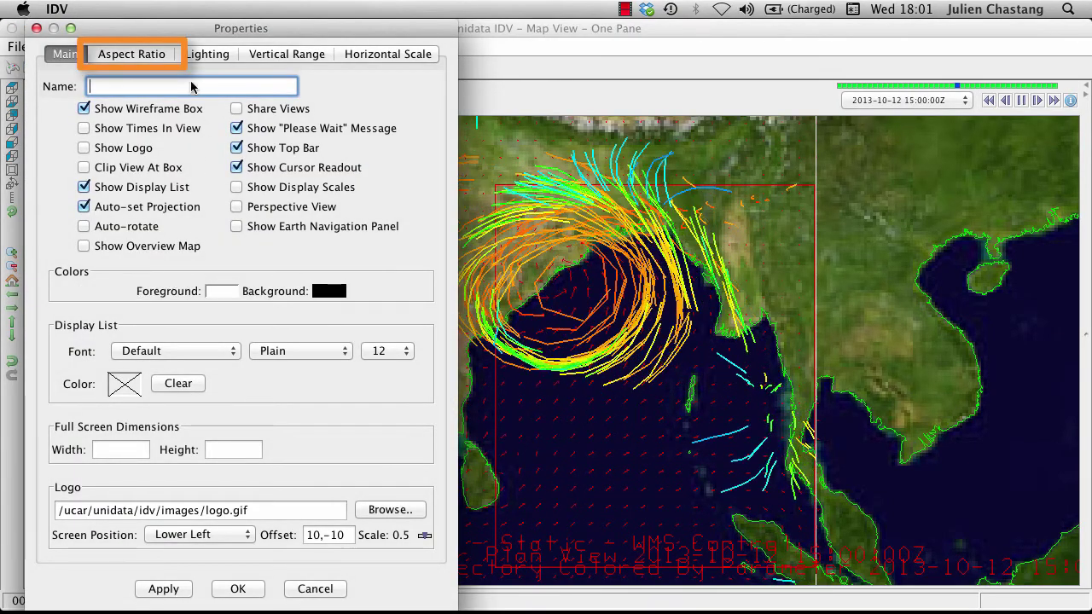
click(151, 56)
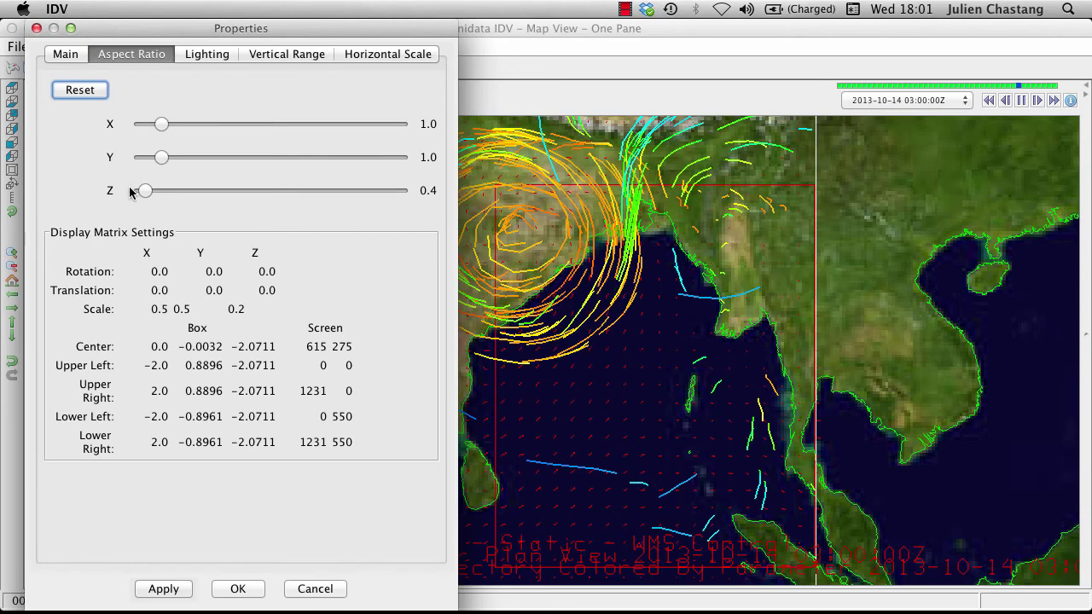
drag(145, 191, 161, 195)
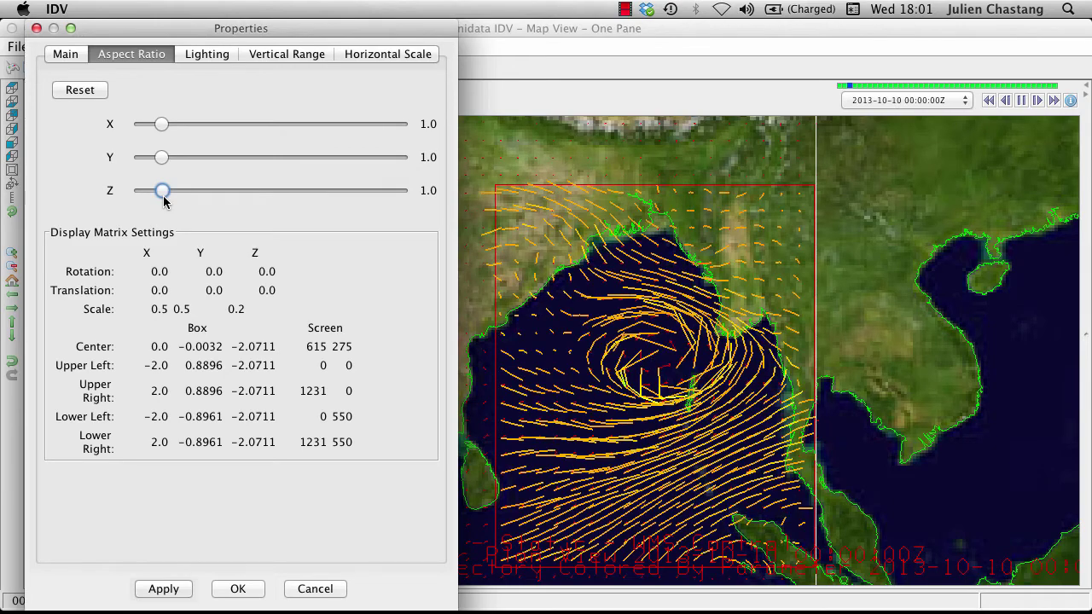
click(226, 589)
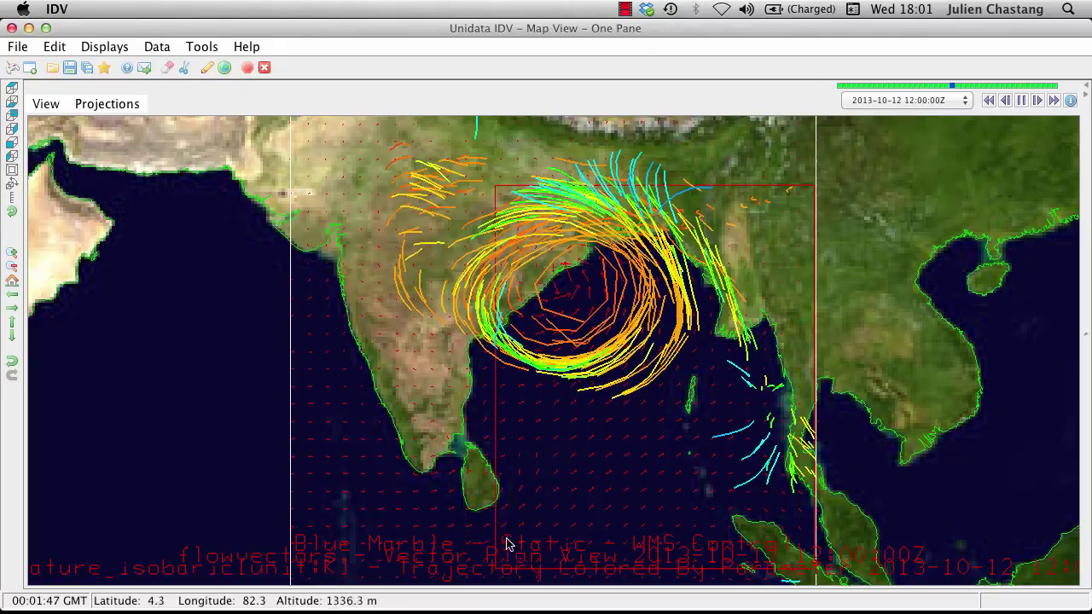
- Tilt and rotate the map into an oblique 3D view of the rising trajectories
mouse_move(506, 544)
mouse_down()
mouse_move(487, 378)
mouse_move(495, 349)
mouse_up()
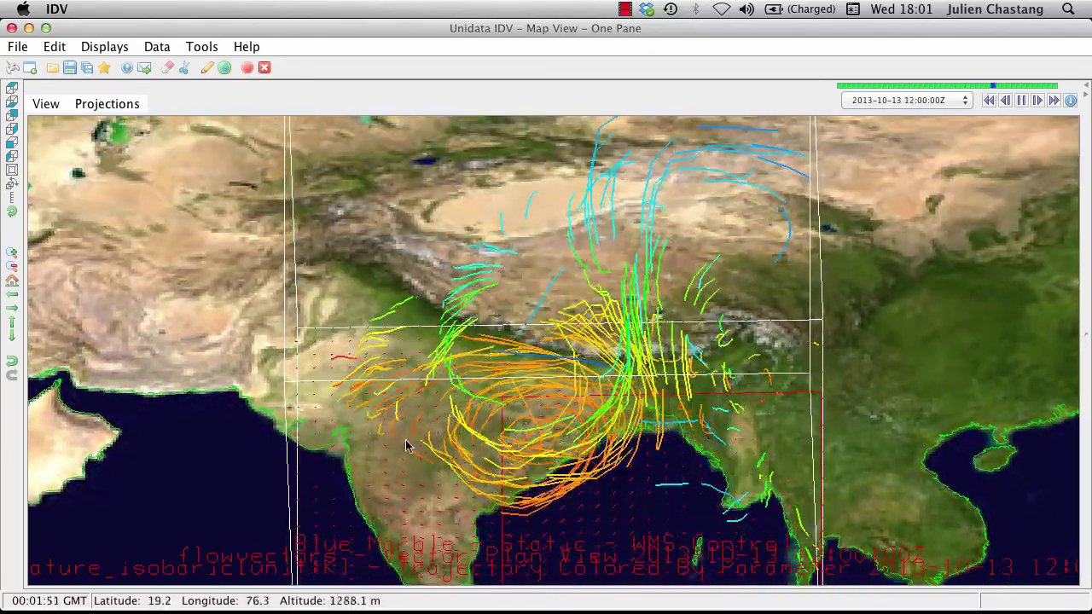
drag(406, 446, 624, 458)
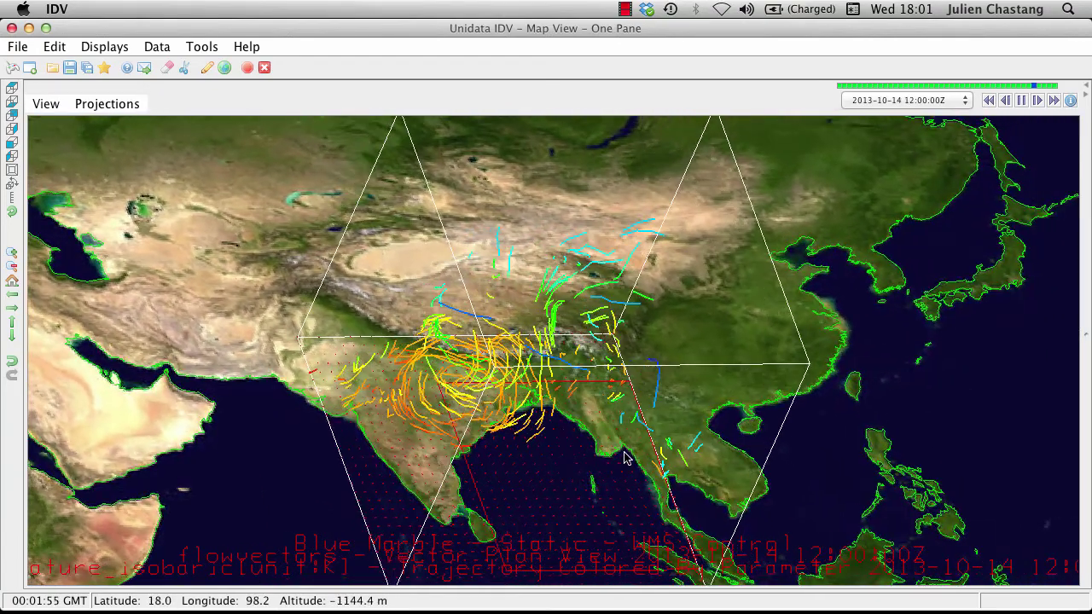